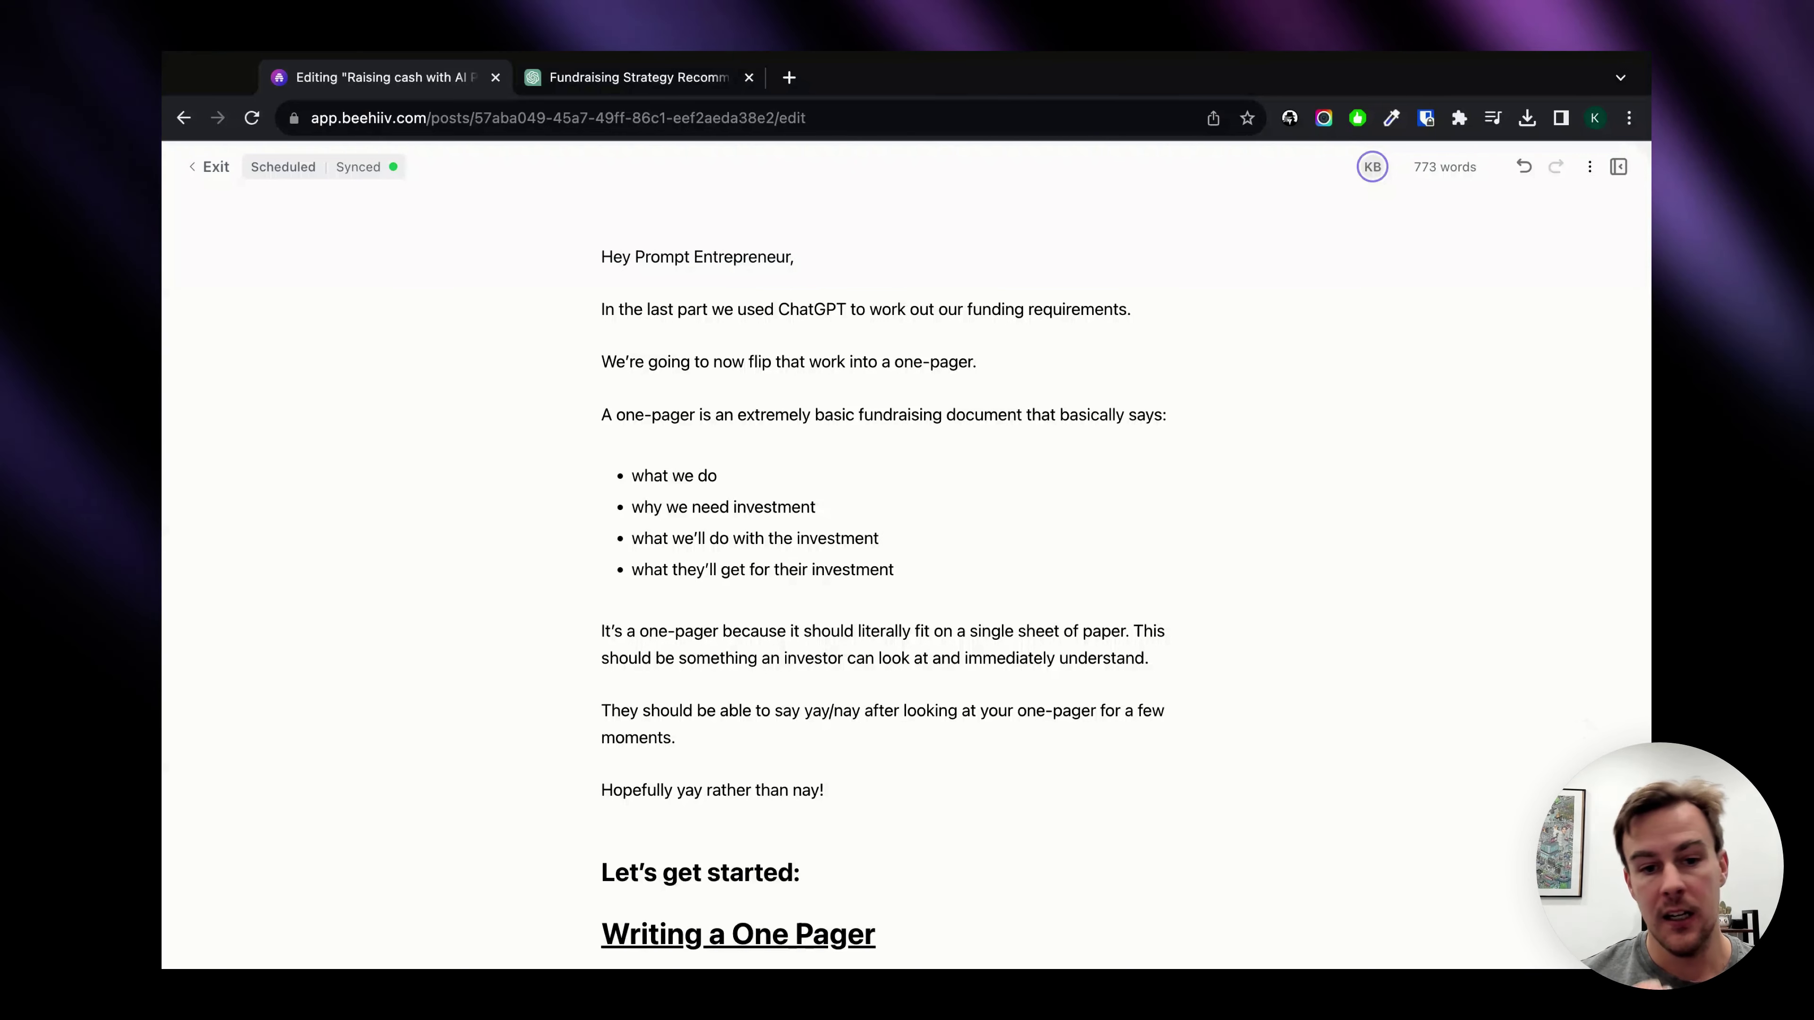
Scroll the beehiiv draft down to the one-pager prompt code block under Writing a One Pager
scroll(1291, 663, "down", 5)
scroll(1291, 663, "down", 4)
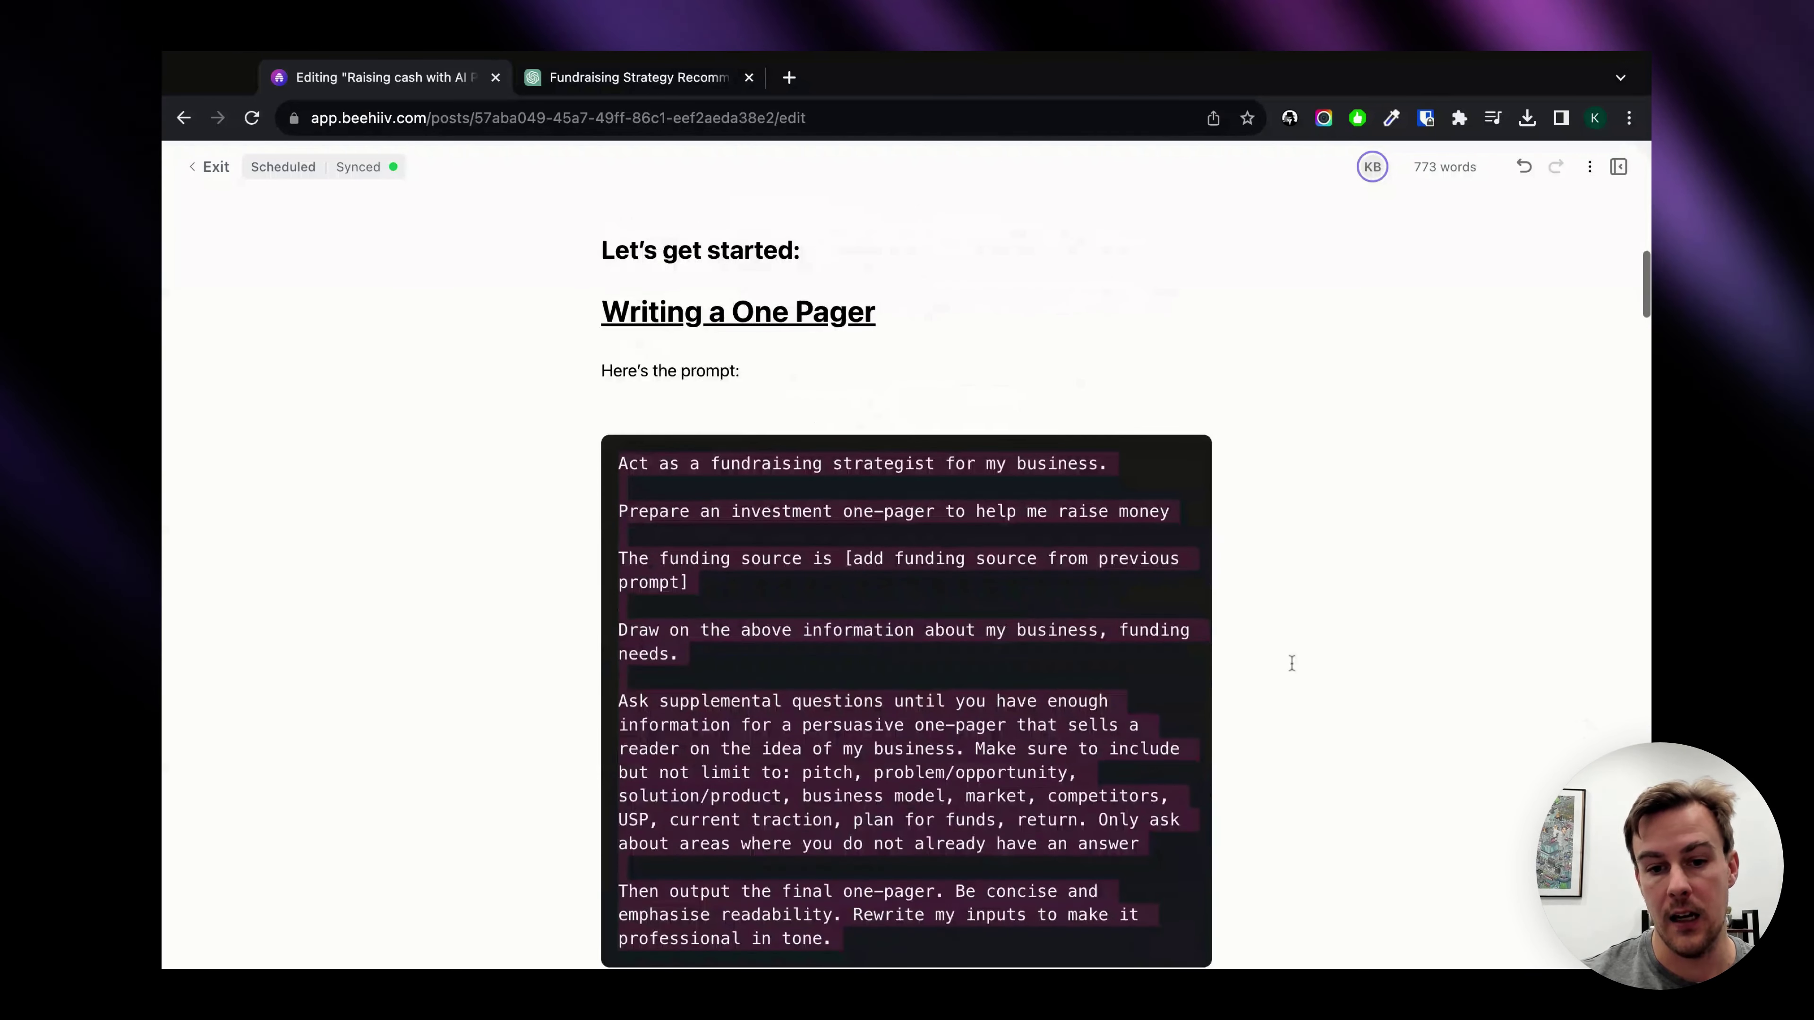
left_click(618, 826)
scroll(906, 643, "down", 2)
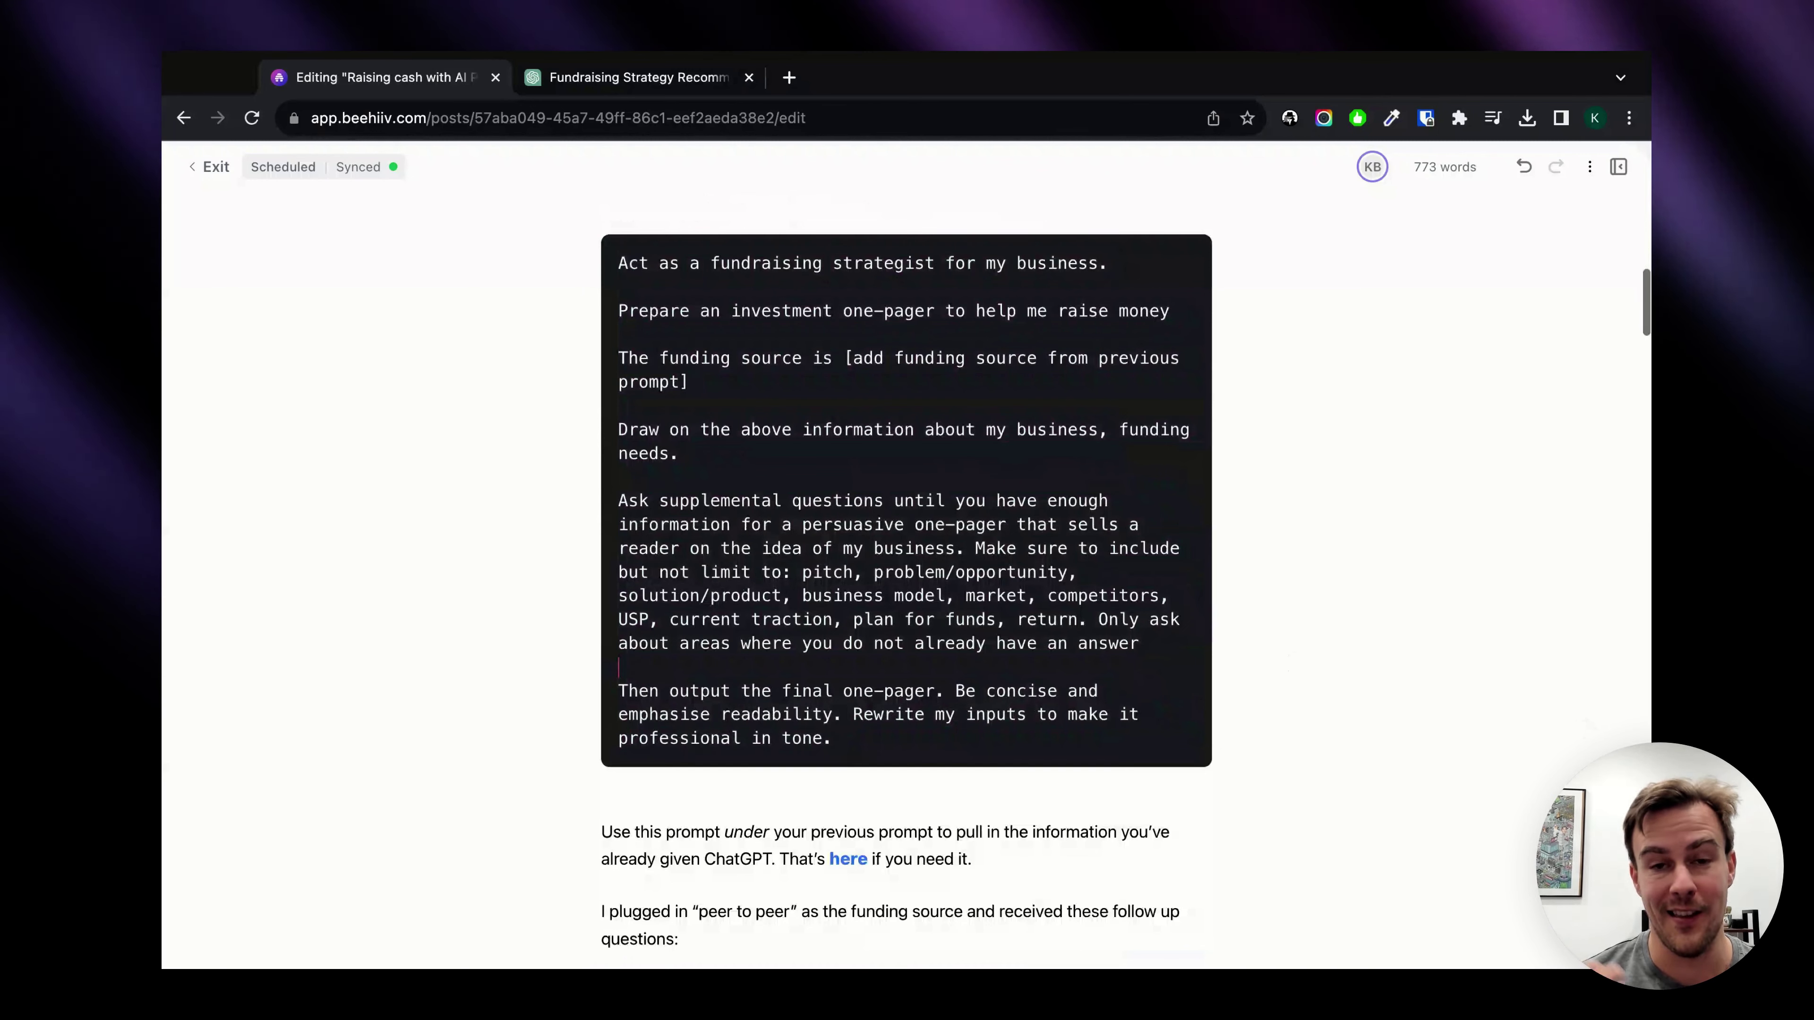
scroll(905, 571, "up", 7)
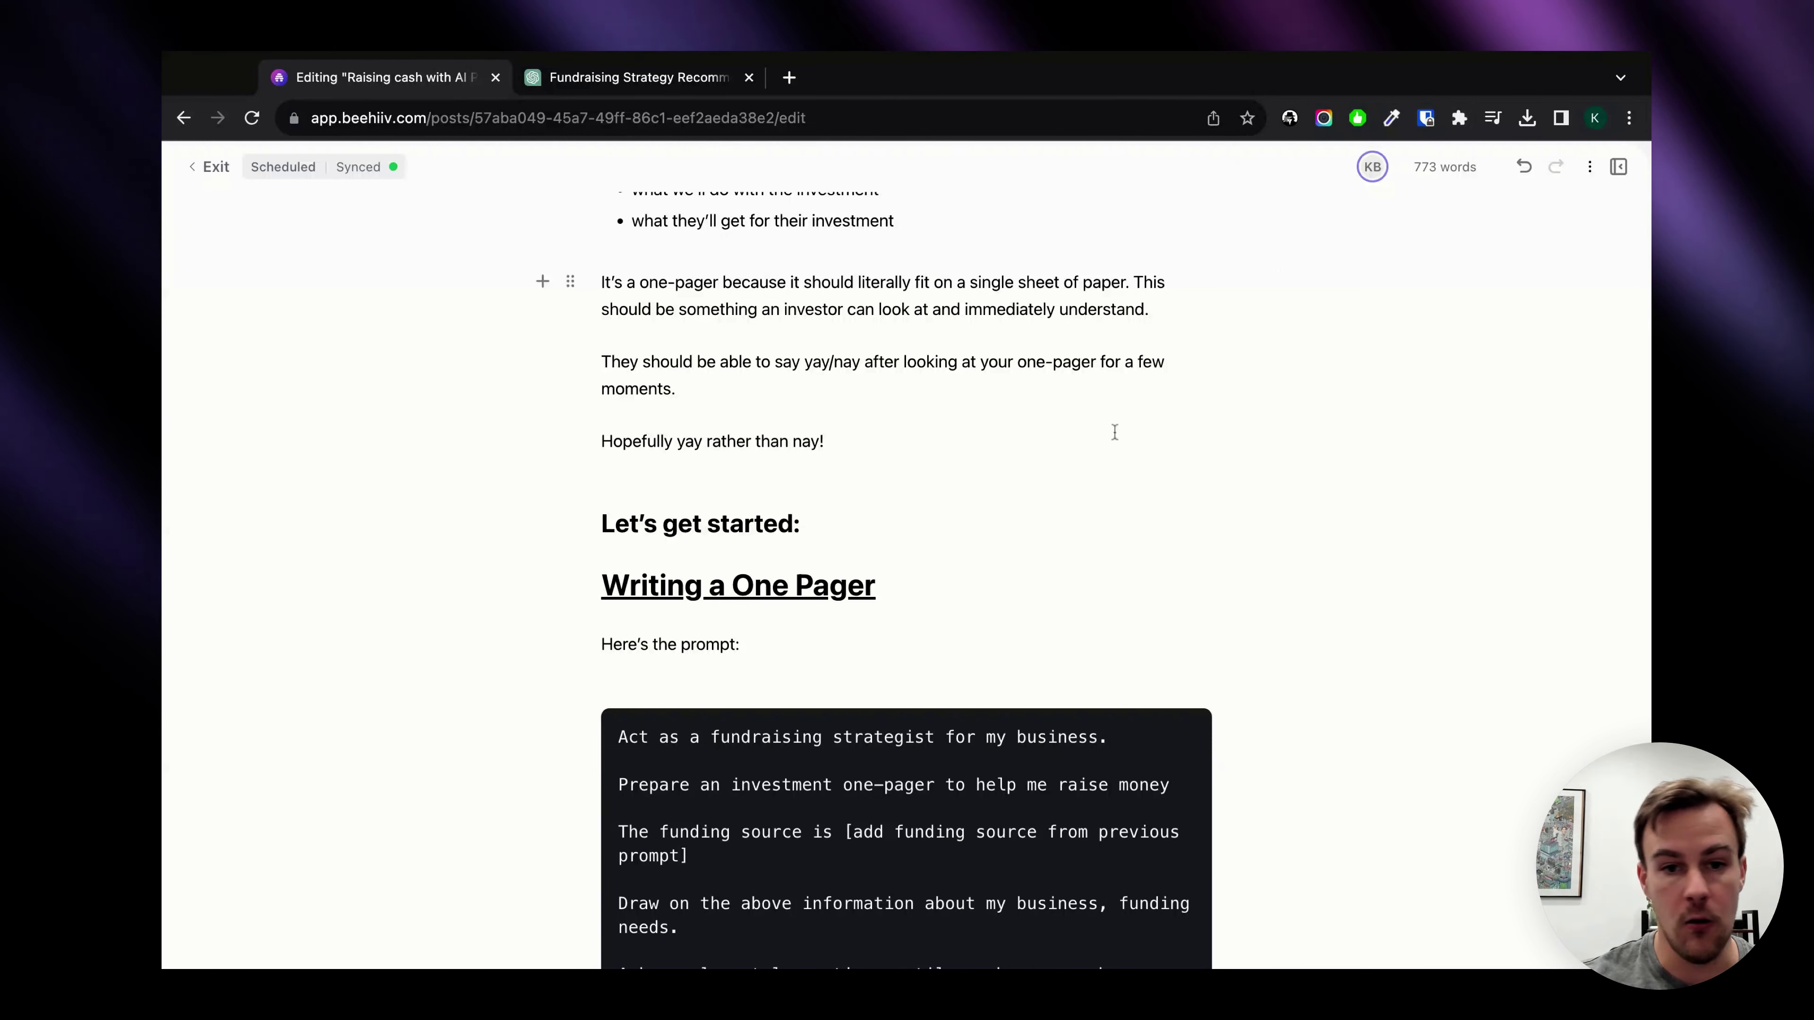
Highlight the funding-source placeholder in the prompt, then deselect it
scroll(1114, 432, "up", 3)
scroll(1115, 432, "down", 8)
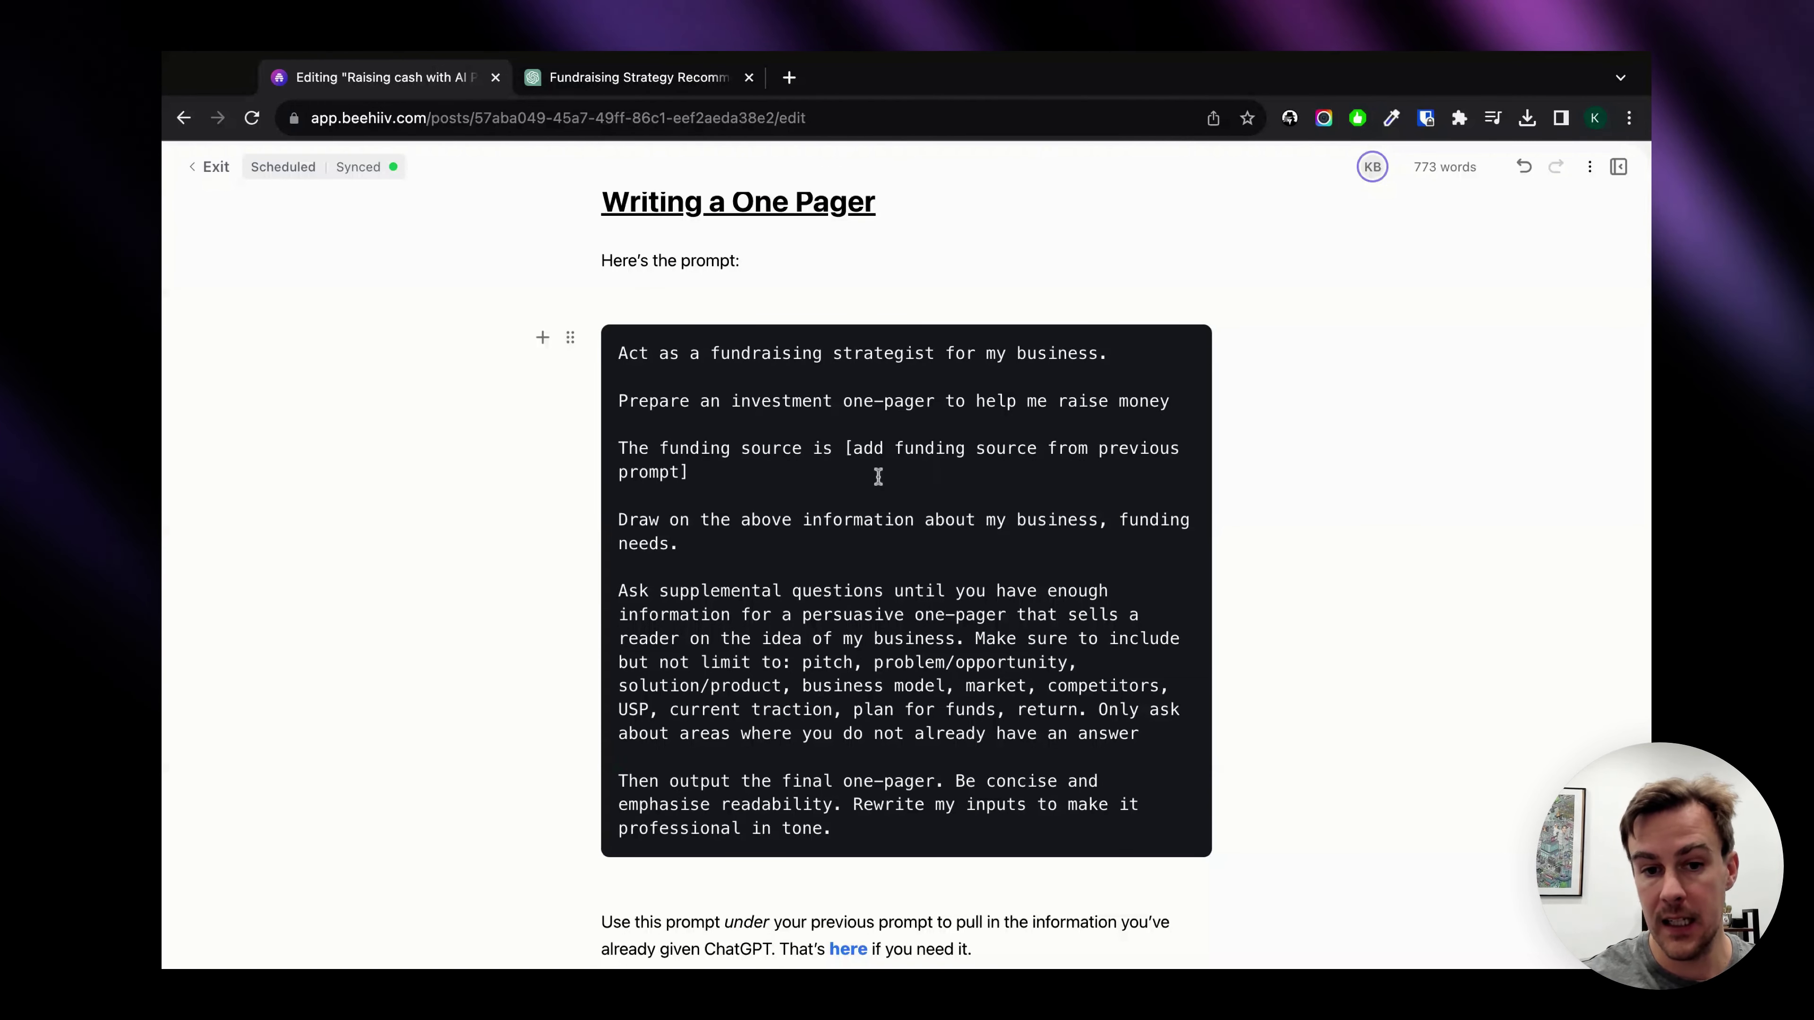
left_click_drag(879, 477, 844, 451)
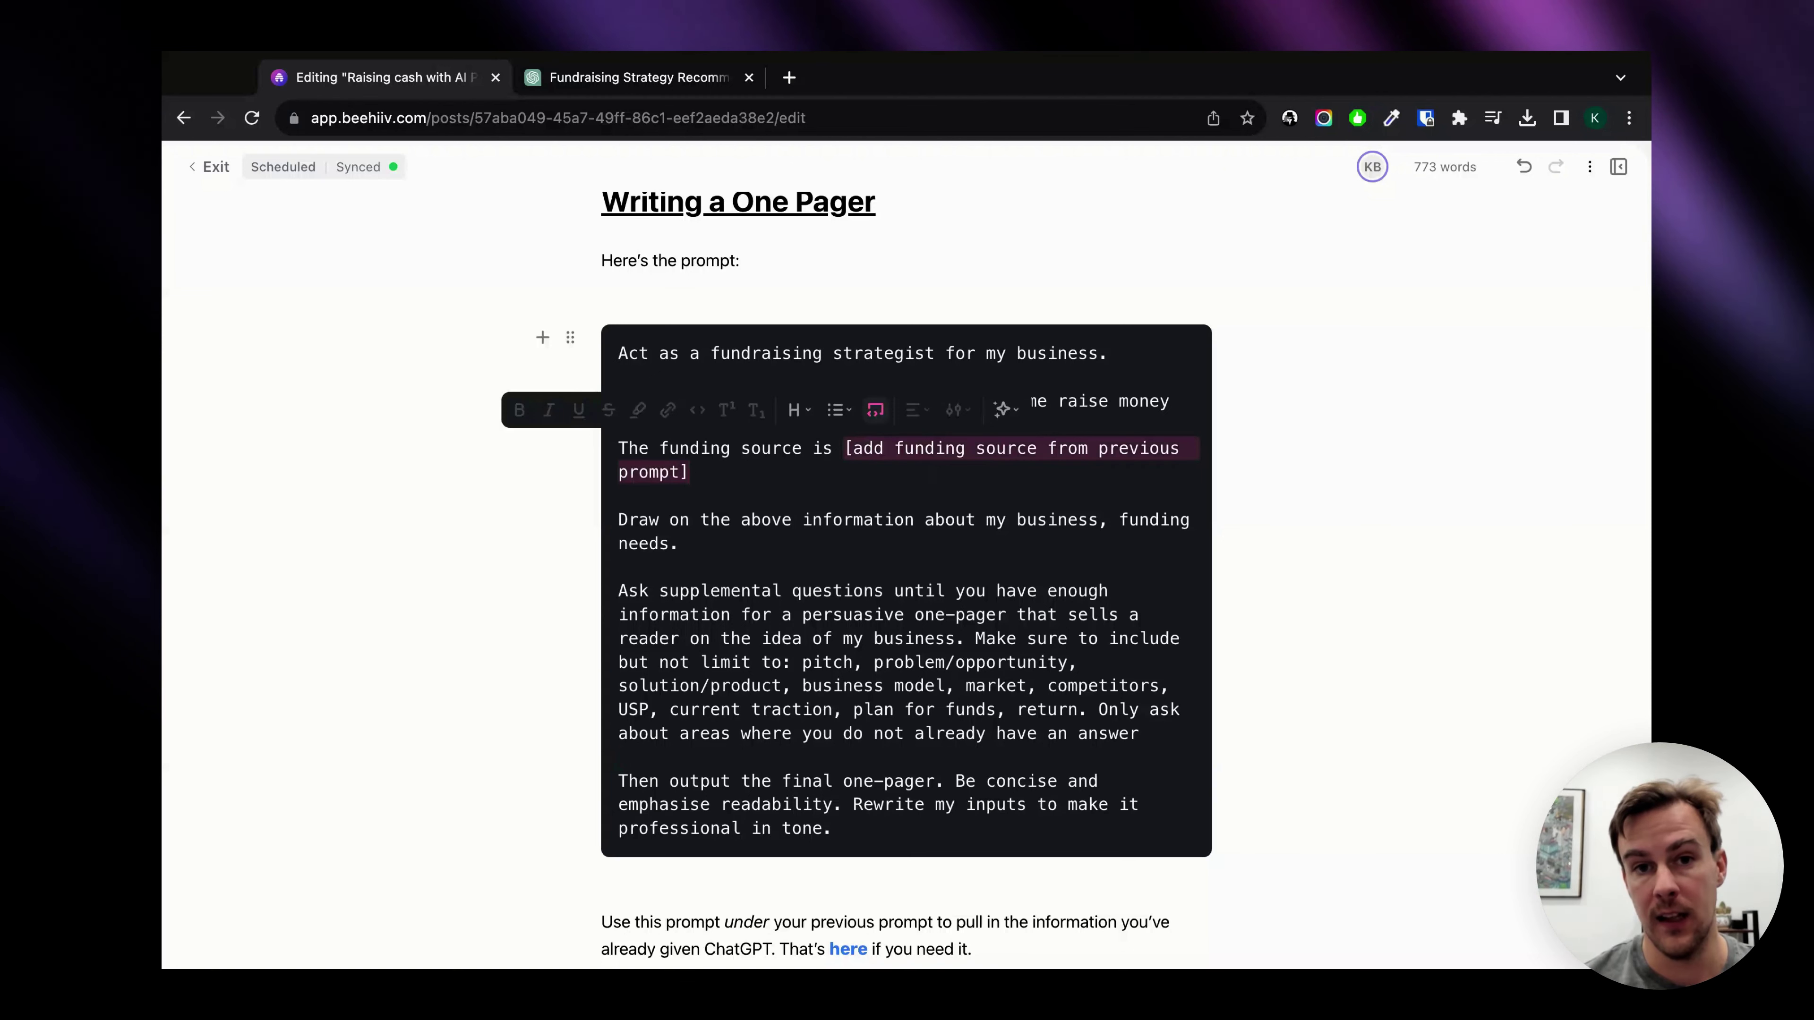
left_click(952, 616)
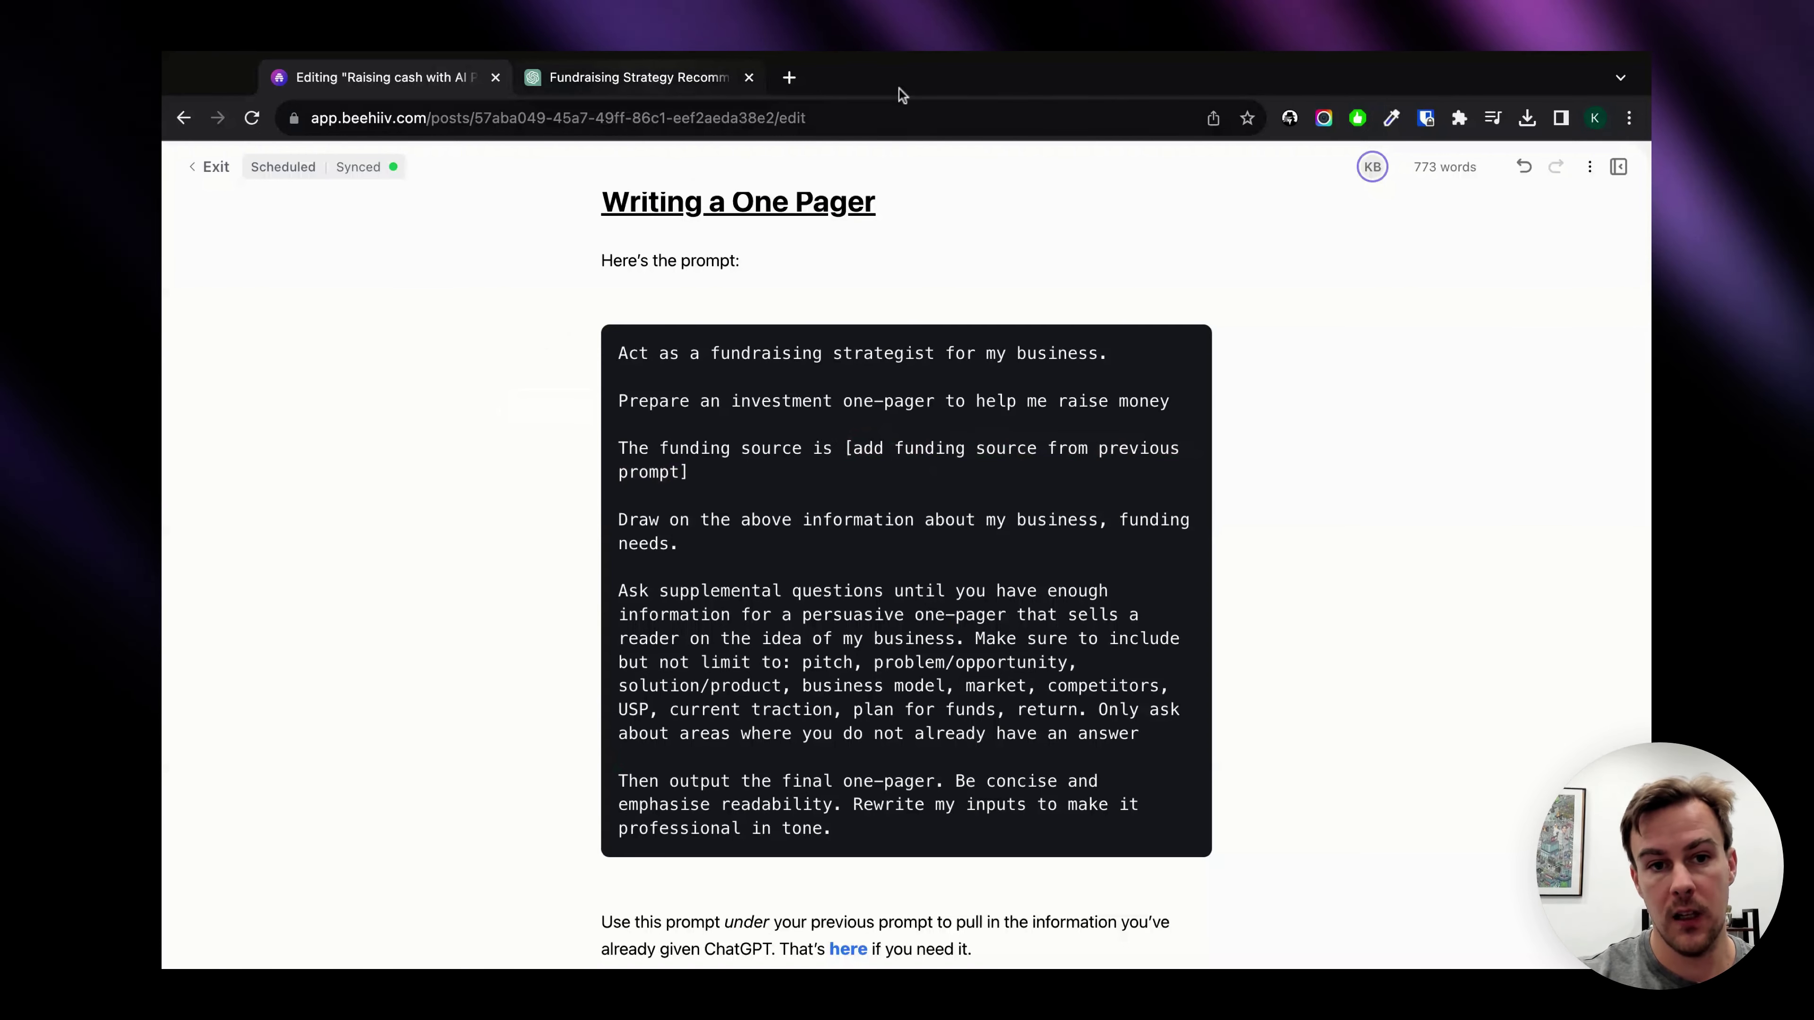
Switch to the ChatGPT fundraising conversation and highlight the submitted prompt, then clear it
key("ctrl+Tab")
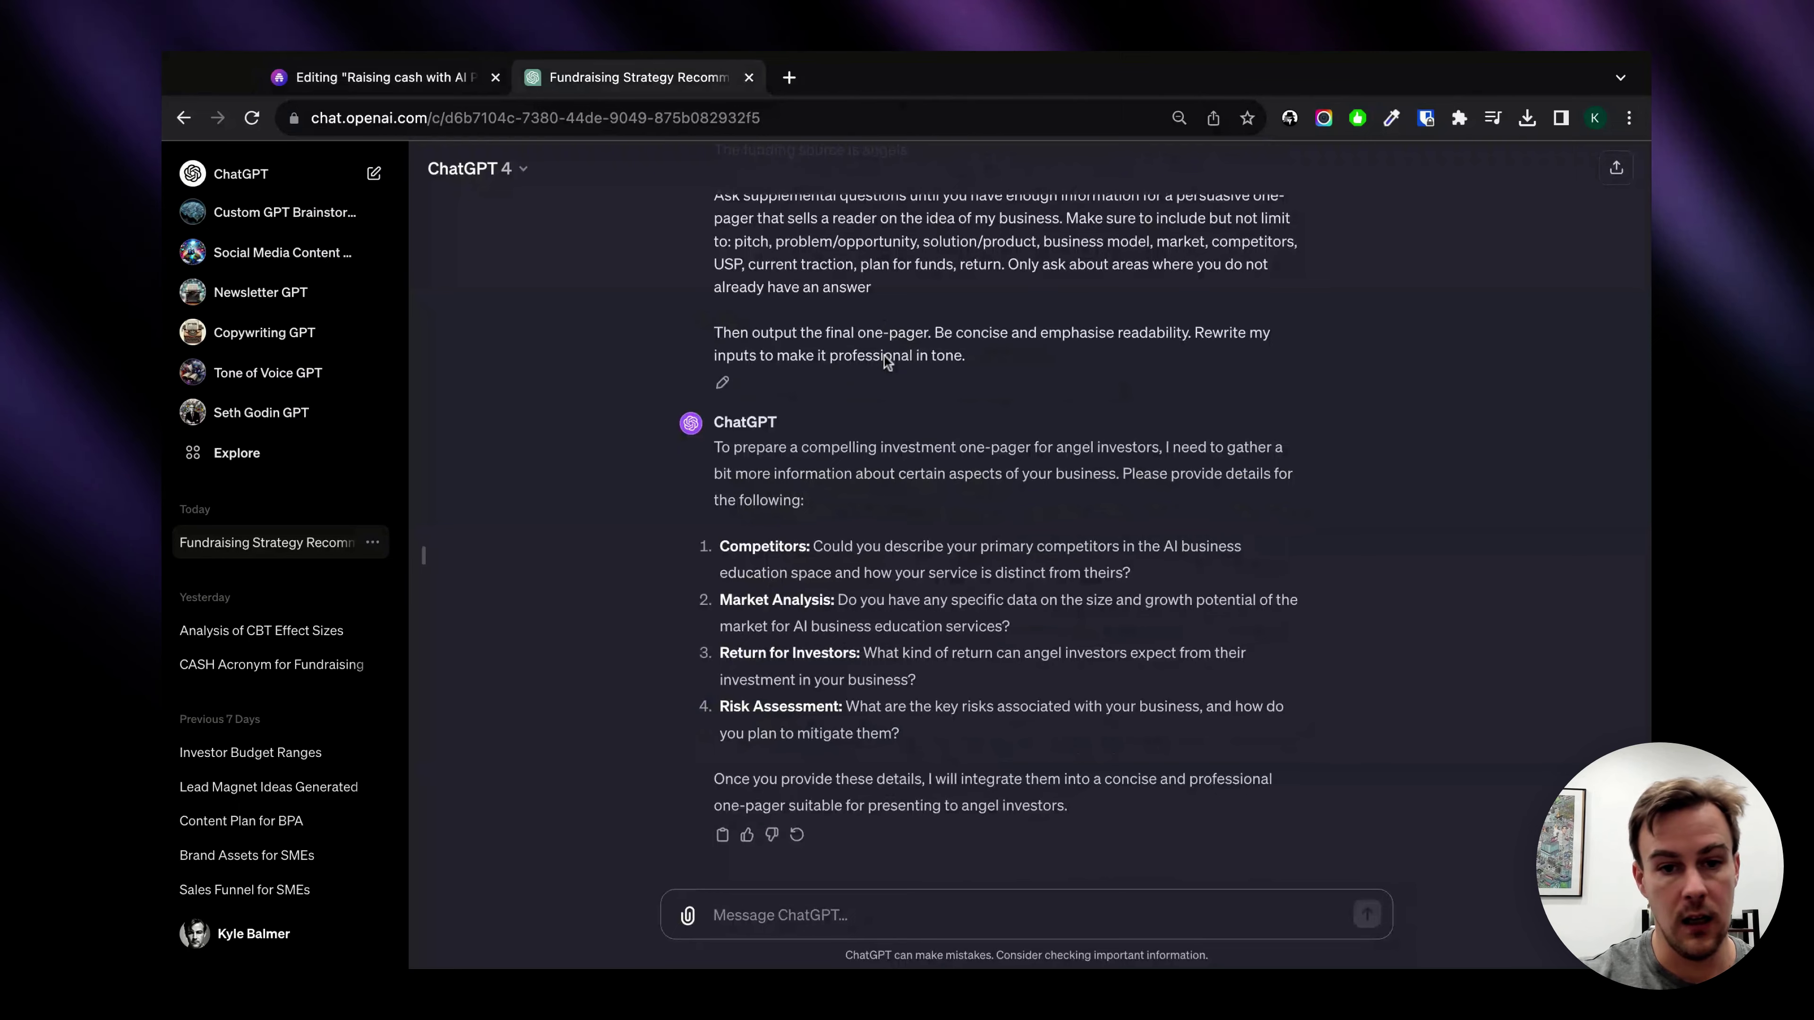
scroll(884, 356, "up", 4)
left_click_drag(716, 318, 966, 615)
left_click(718, 319)
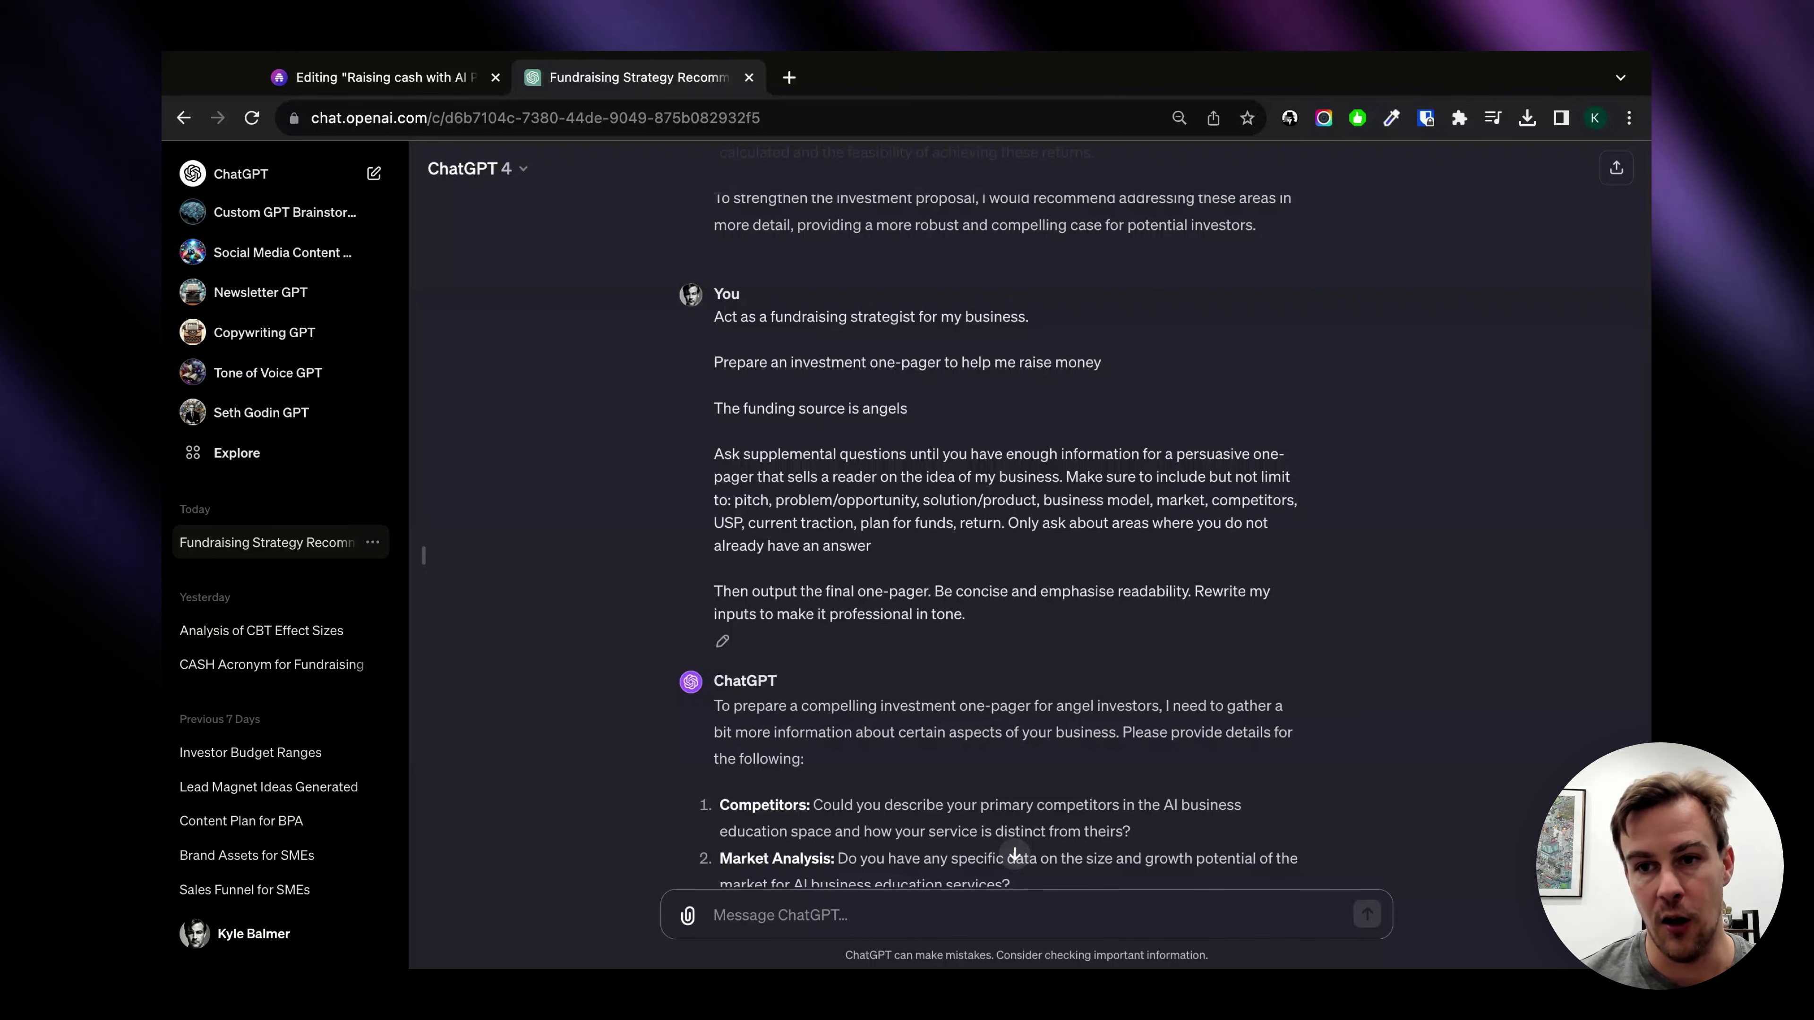
Read ChatGPT's follow-up questions on competitors, market, returns and risks, then return to beehiiv
scroll(885, 340, "down", 1)
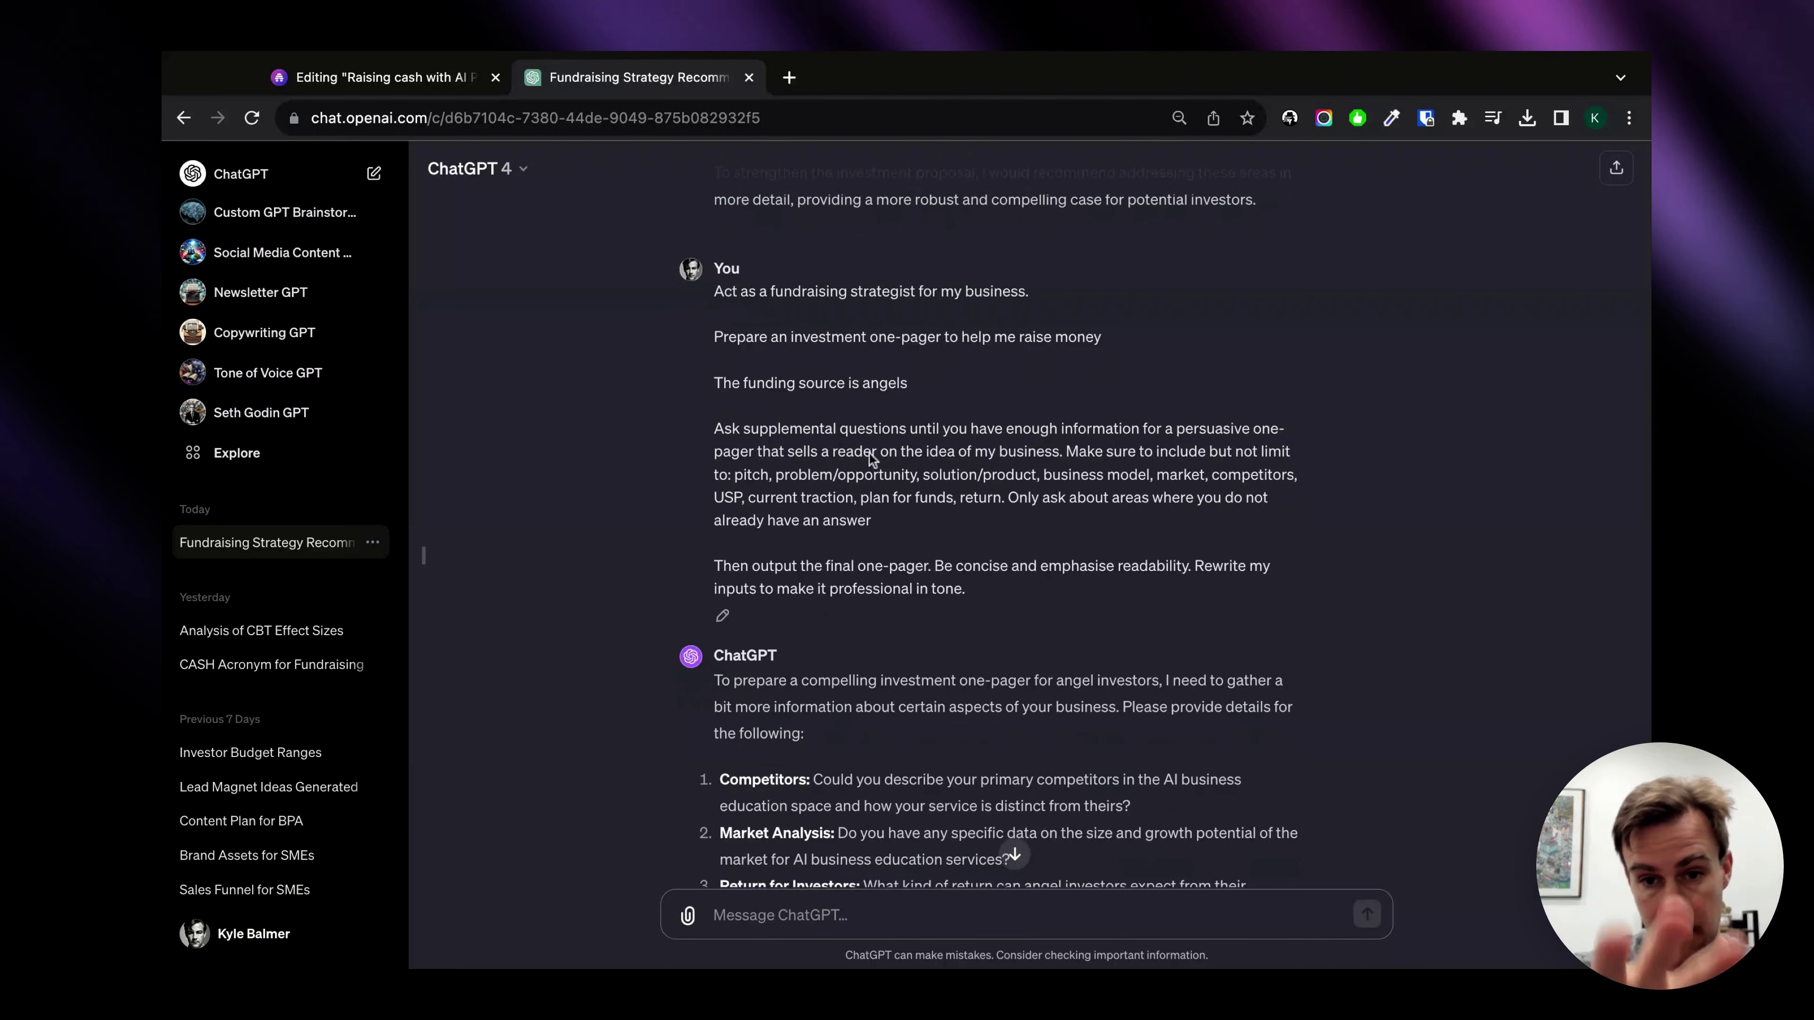
scroll(872, 457, "down", 4)
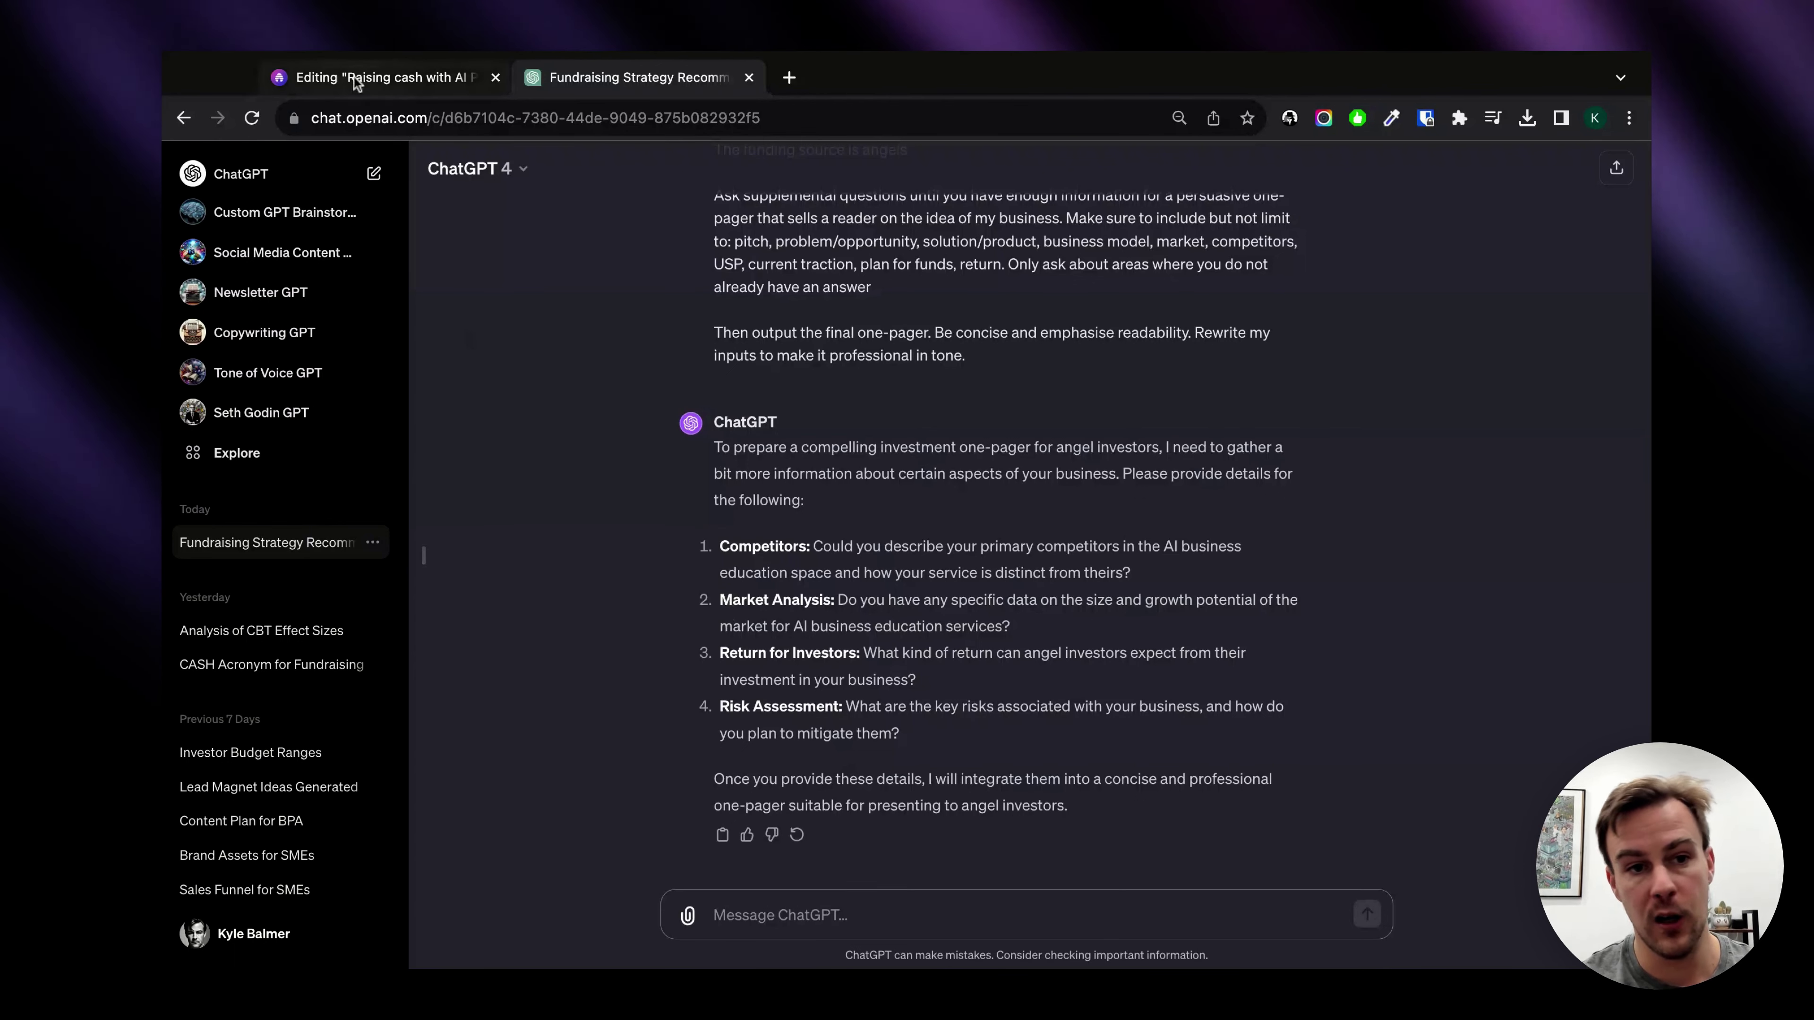
left_click(368, 75)
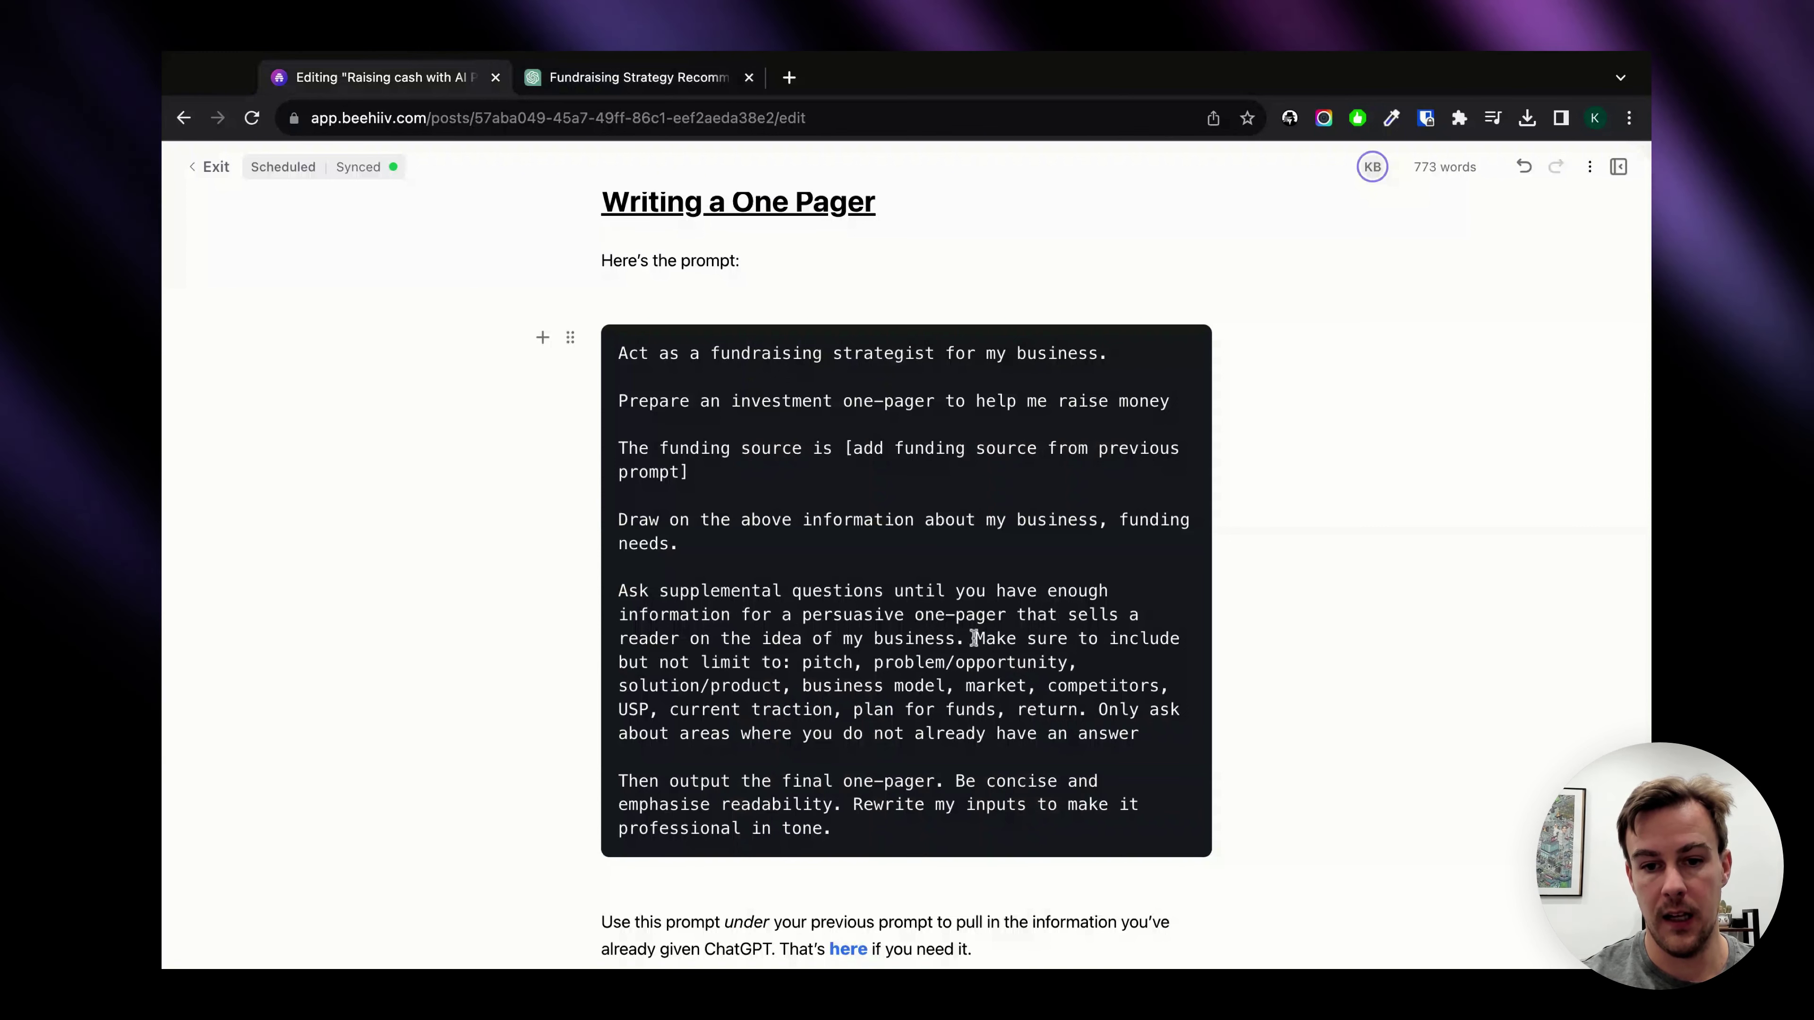
left_click_drag(974, 638, 1128, 755)
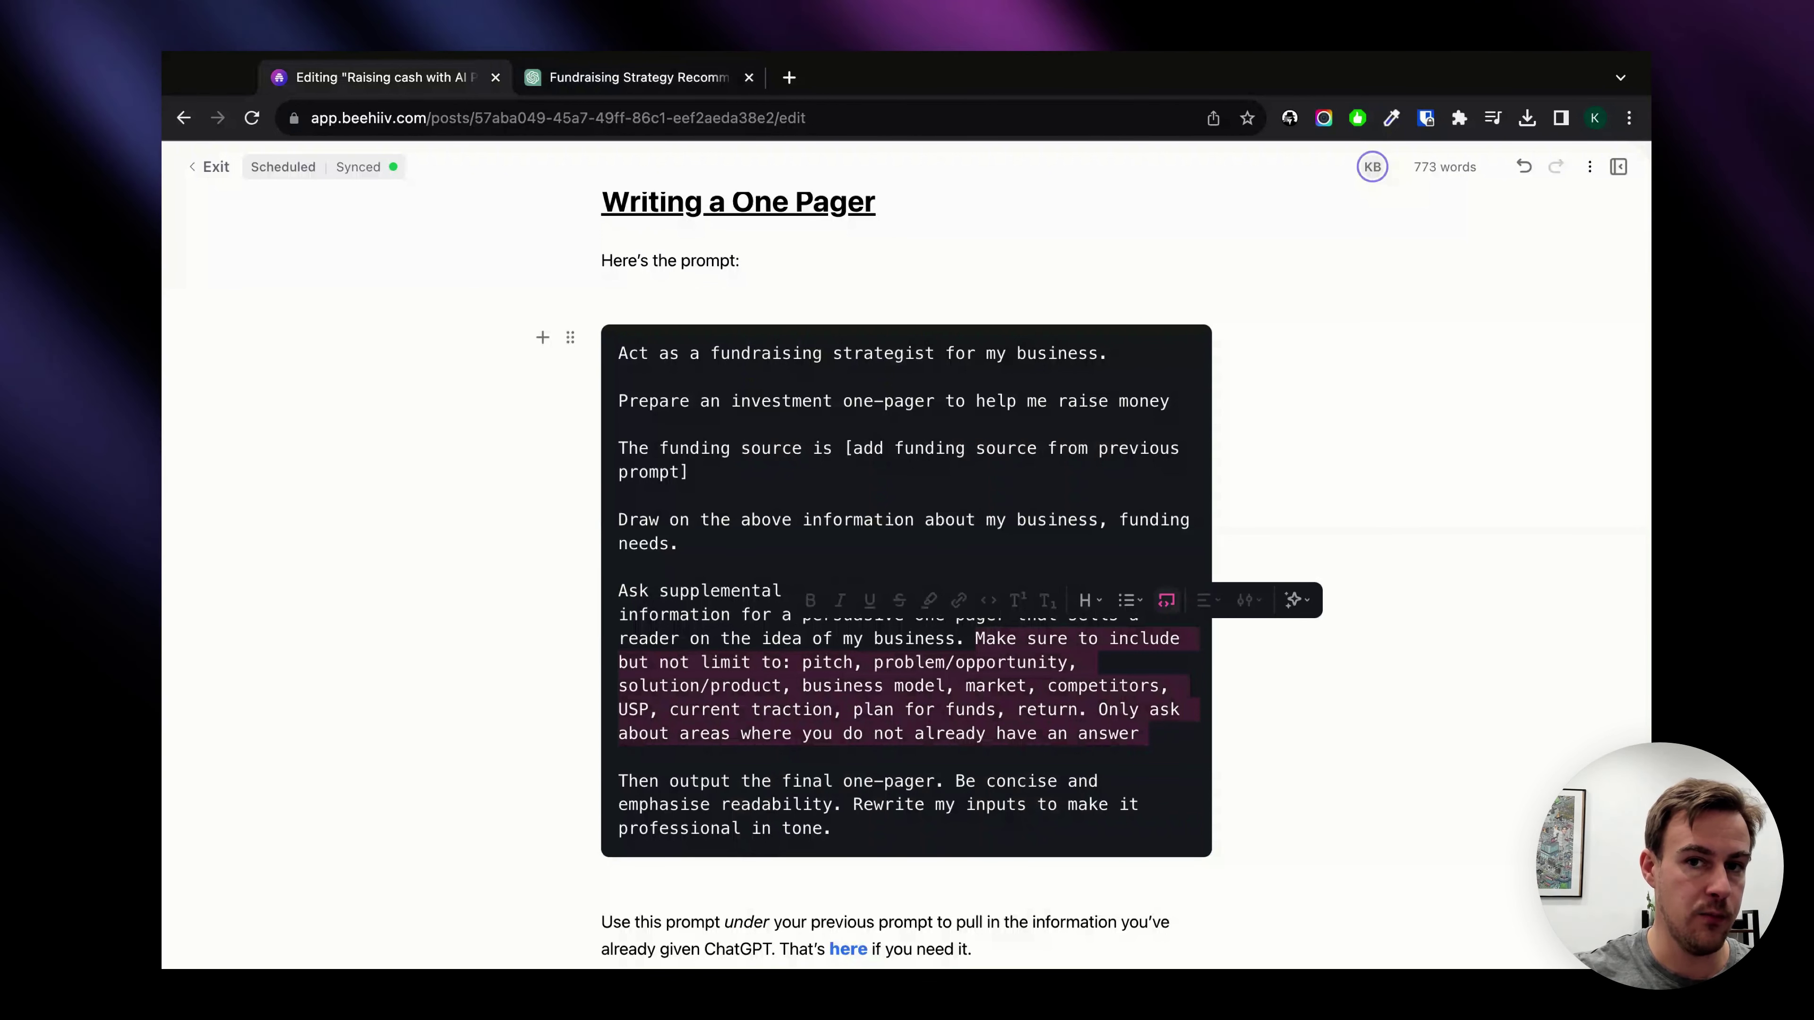
left_click(619, 755)
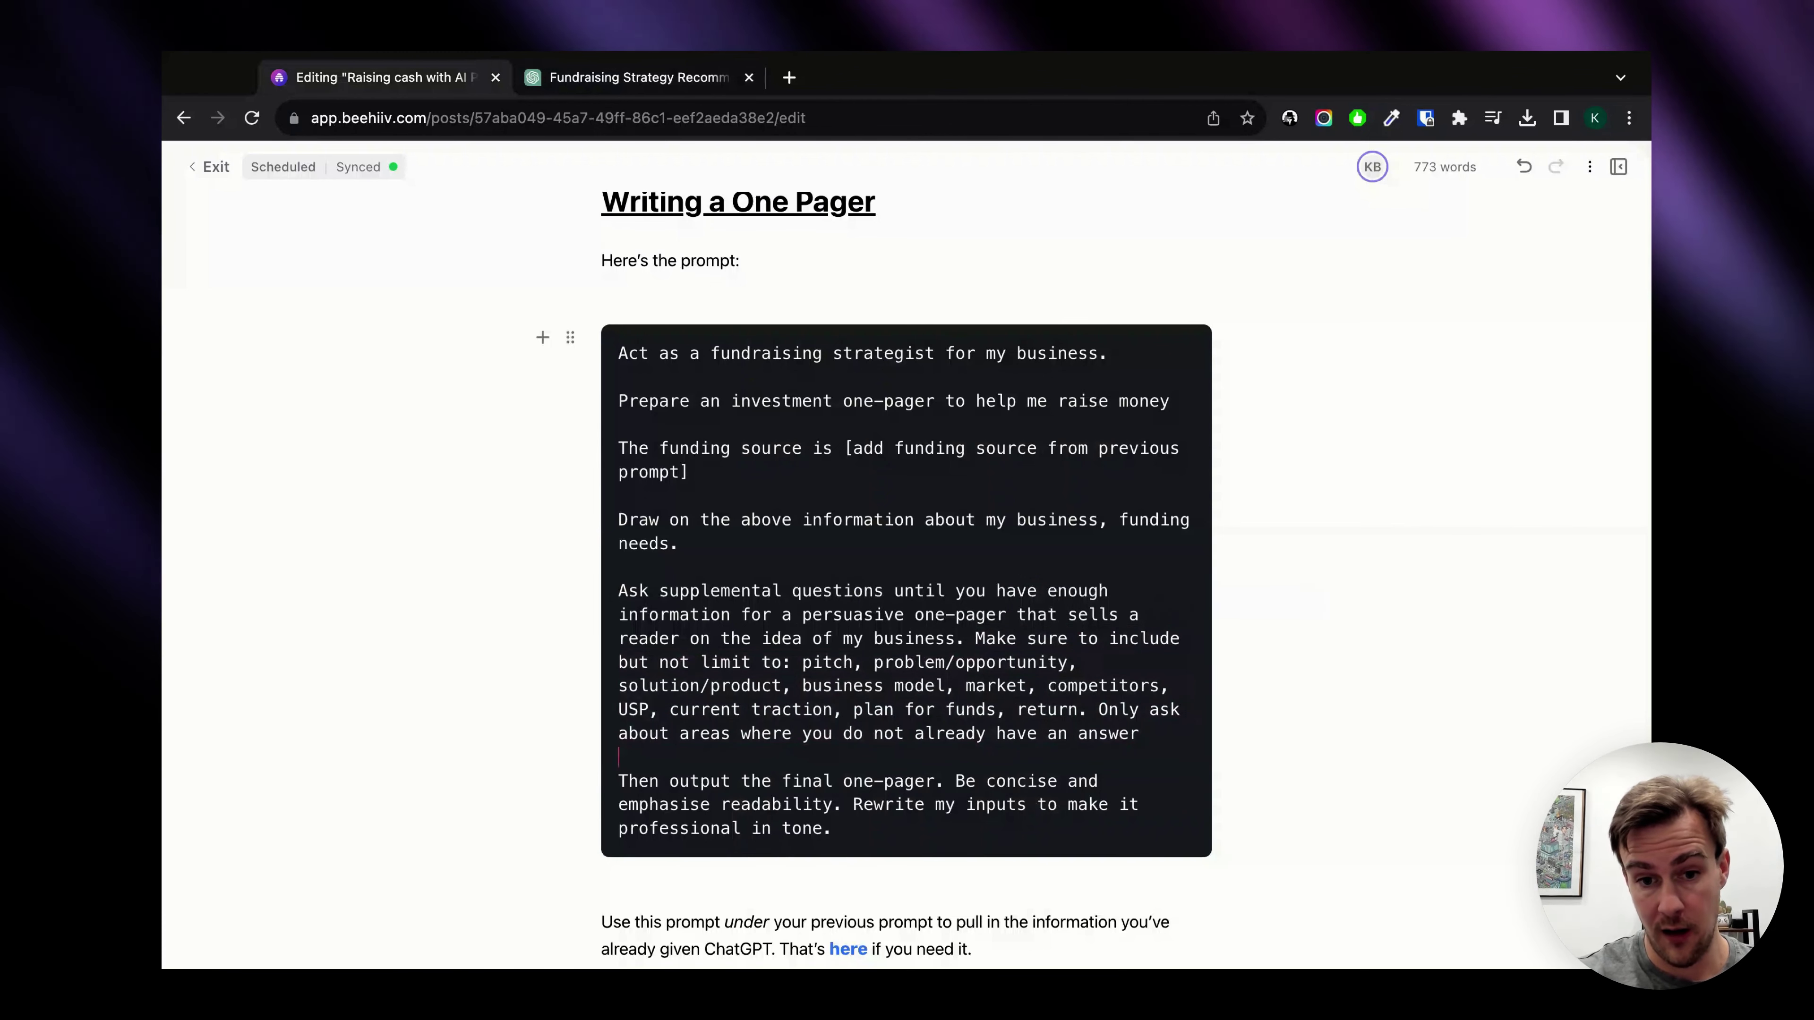
left_click_drag(1142, 733, 855, 662)
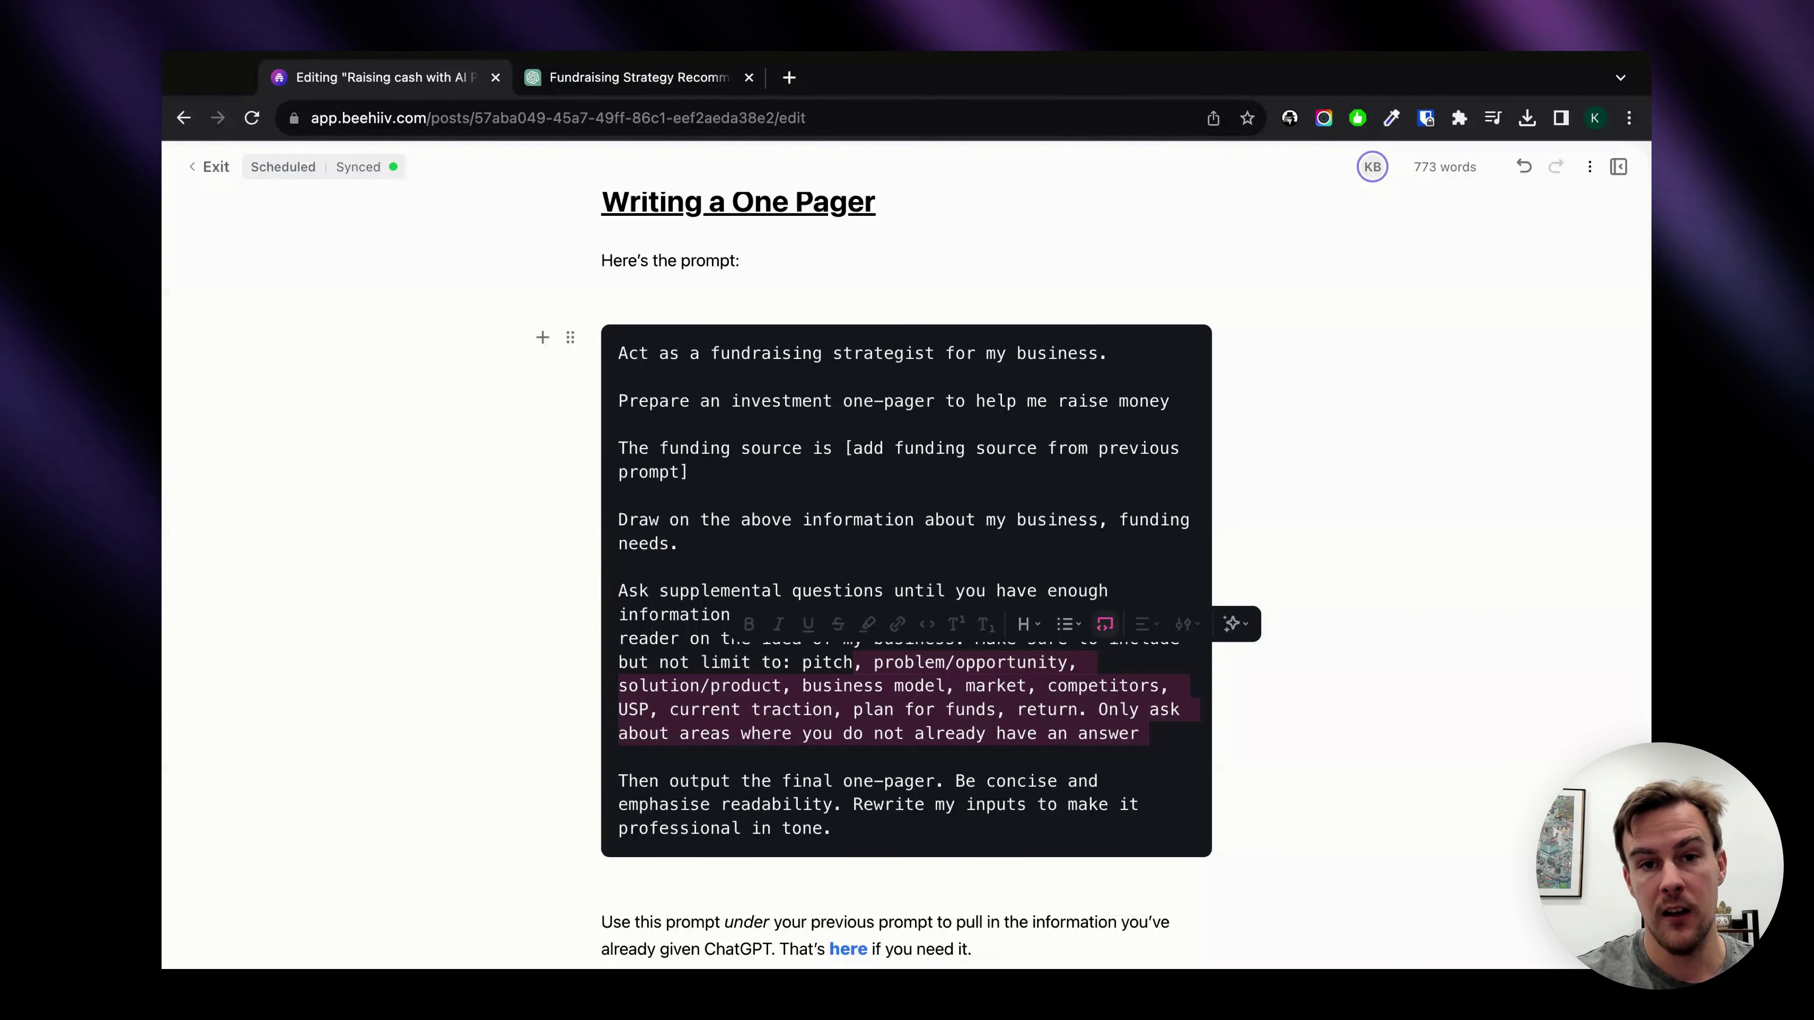
key("Escape")
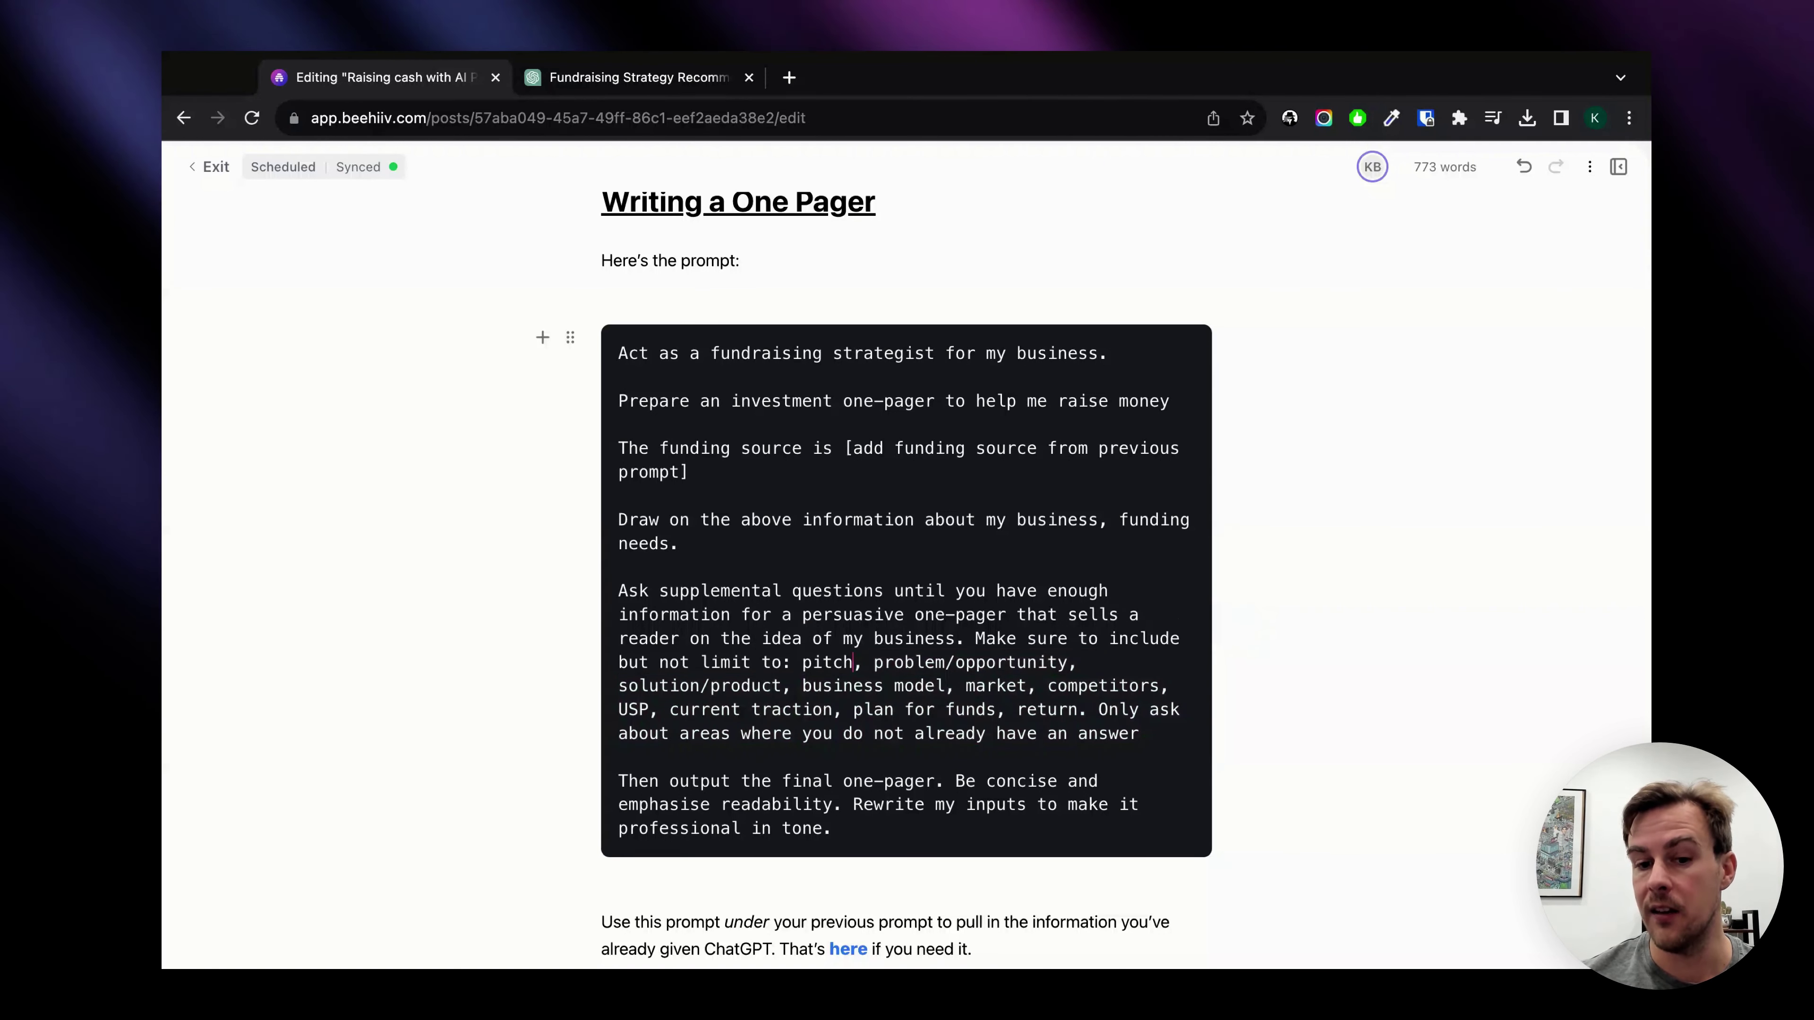
left_click(1098, 709)
key("alt+shift+Down")
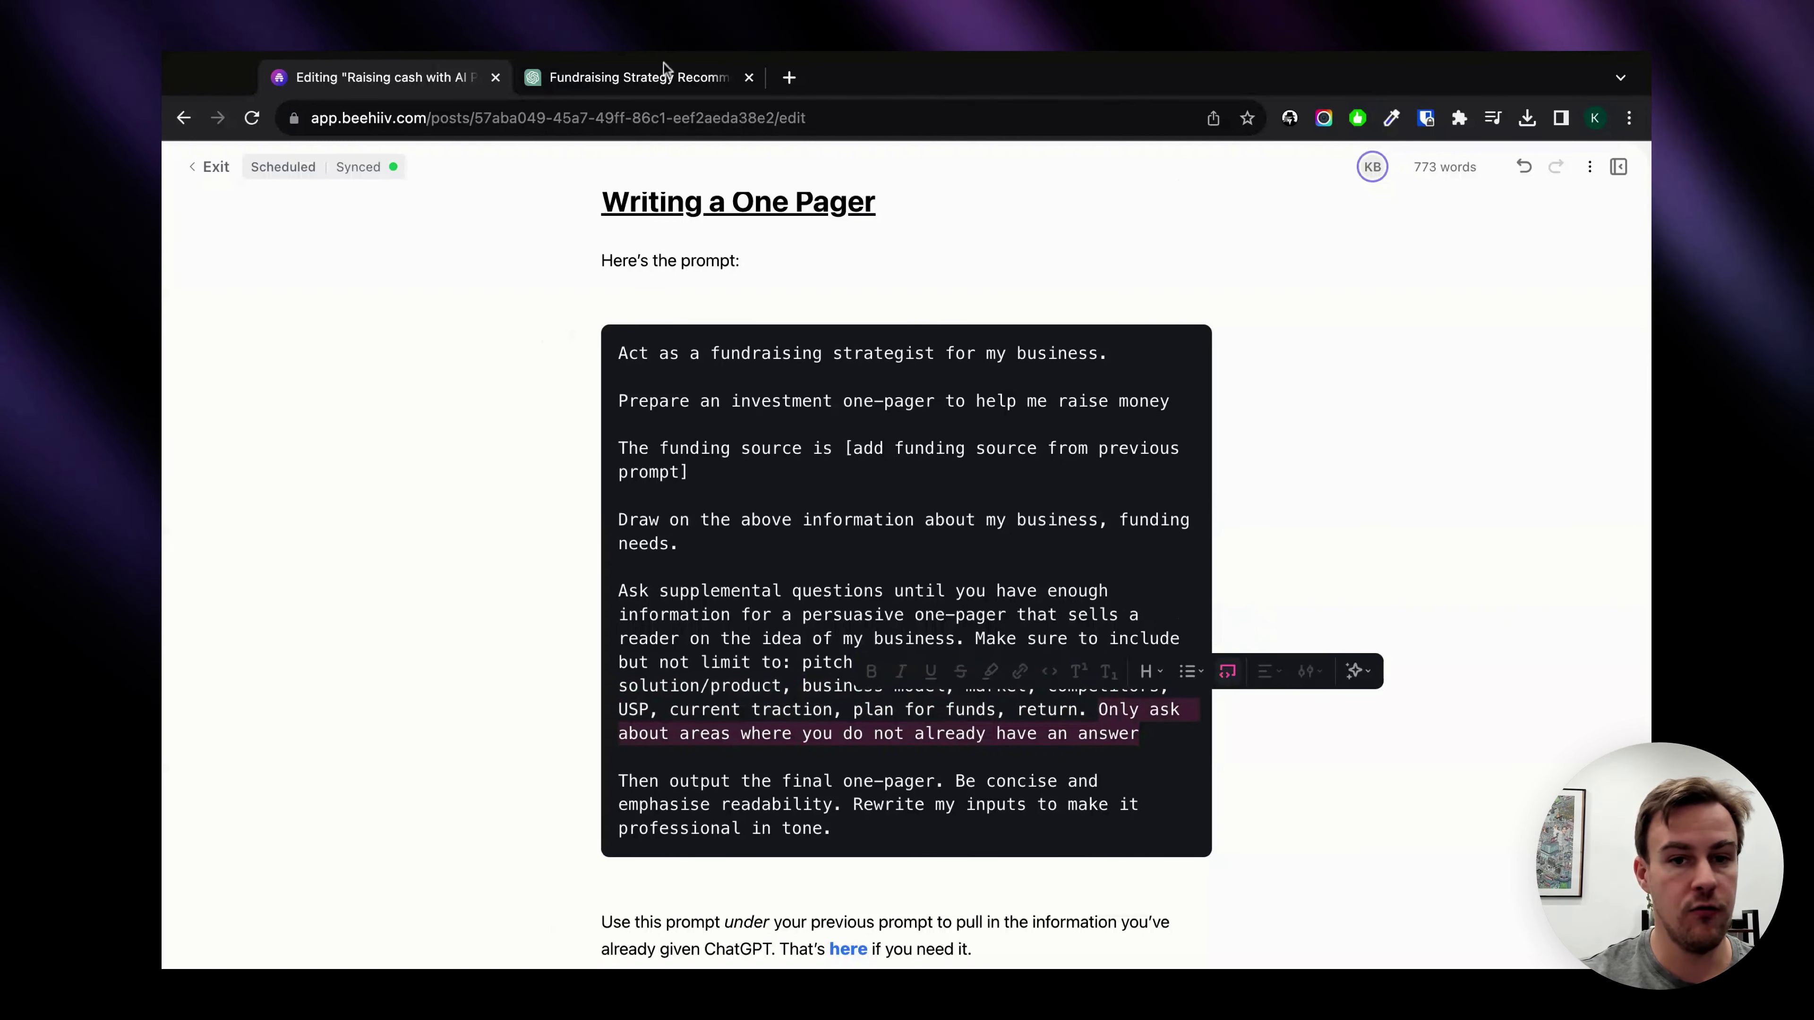
left_click(665, 77)
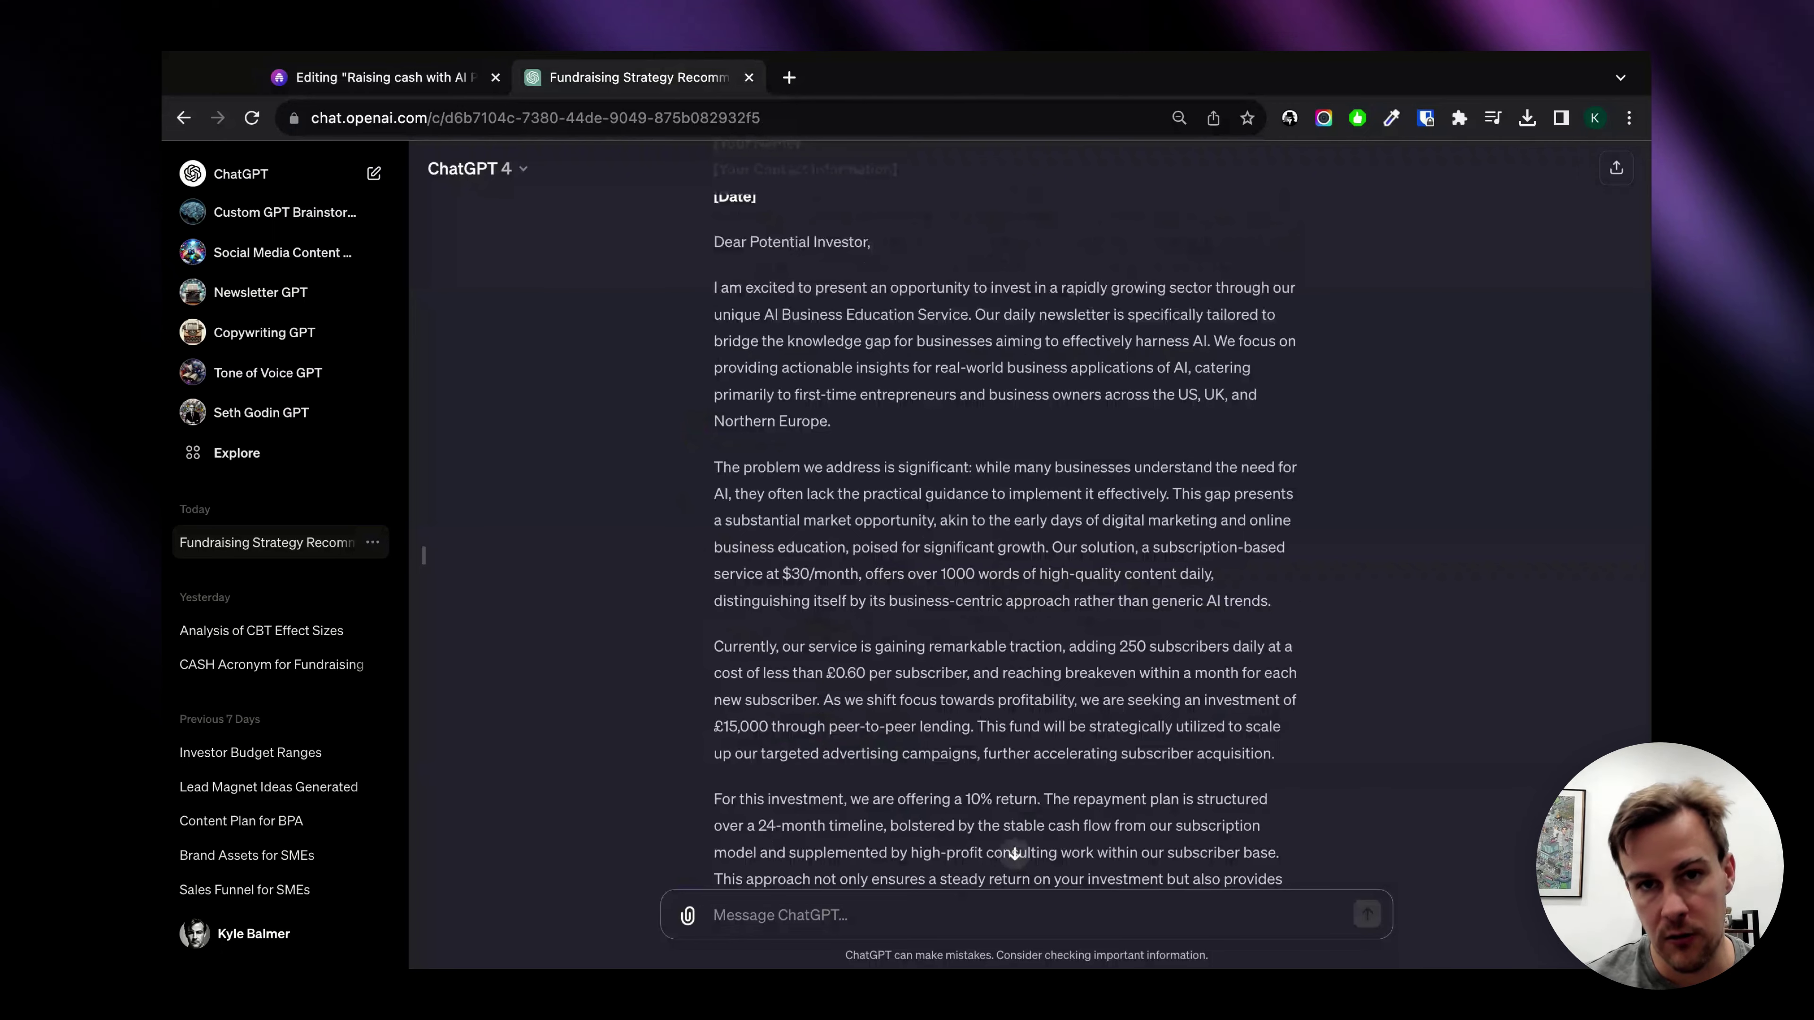
Scroll the ChatGPT chat to the bulleted Investment One-Pager for the AI Business Education Service
scroll(1000, 514, "up", 15)
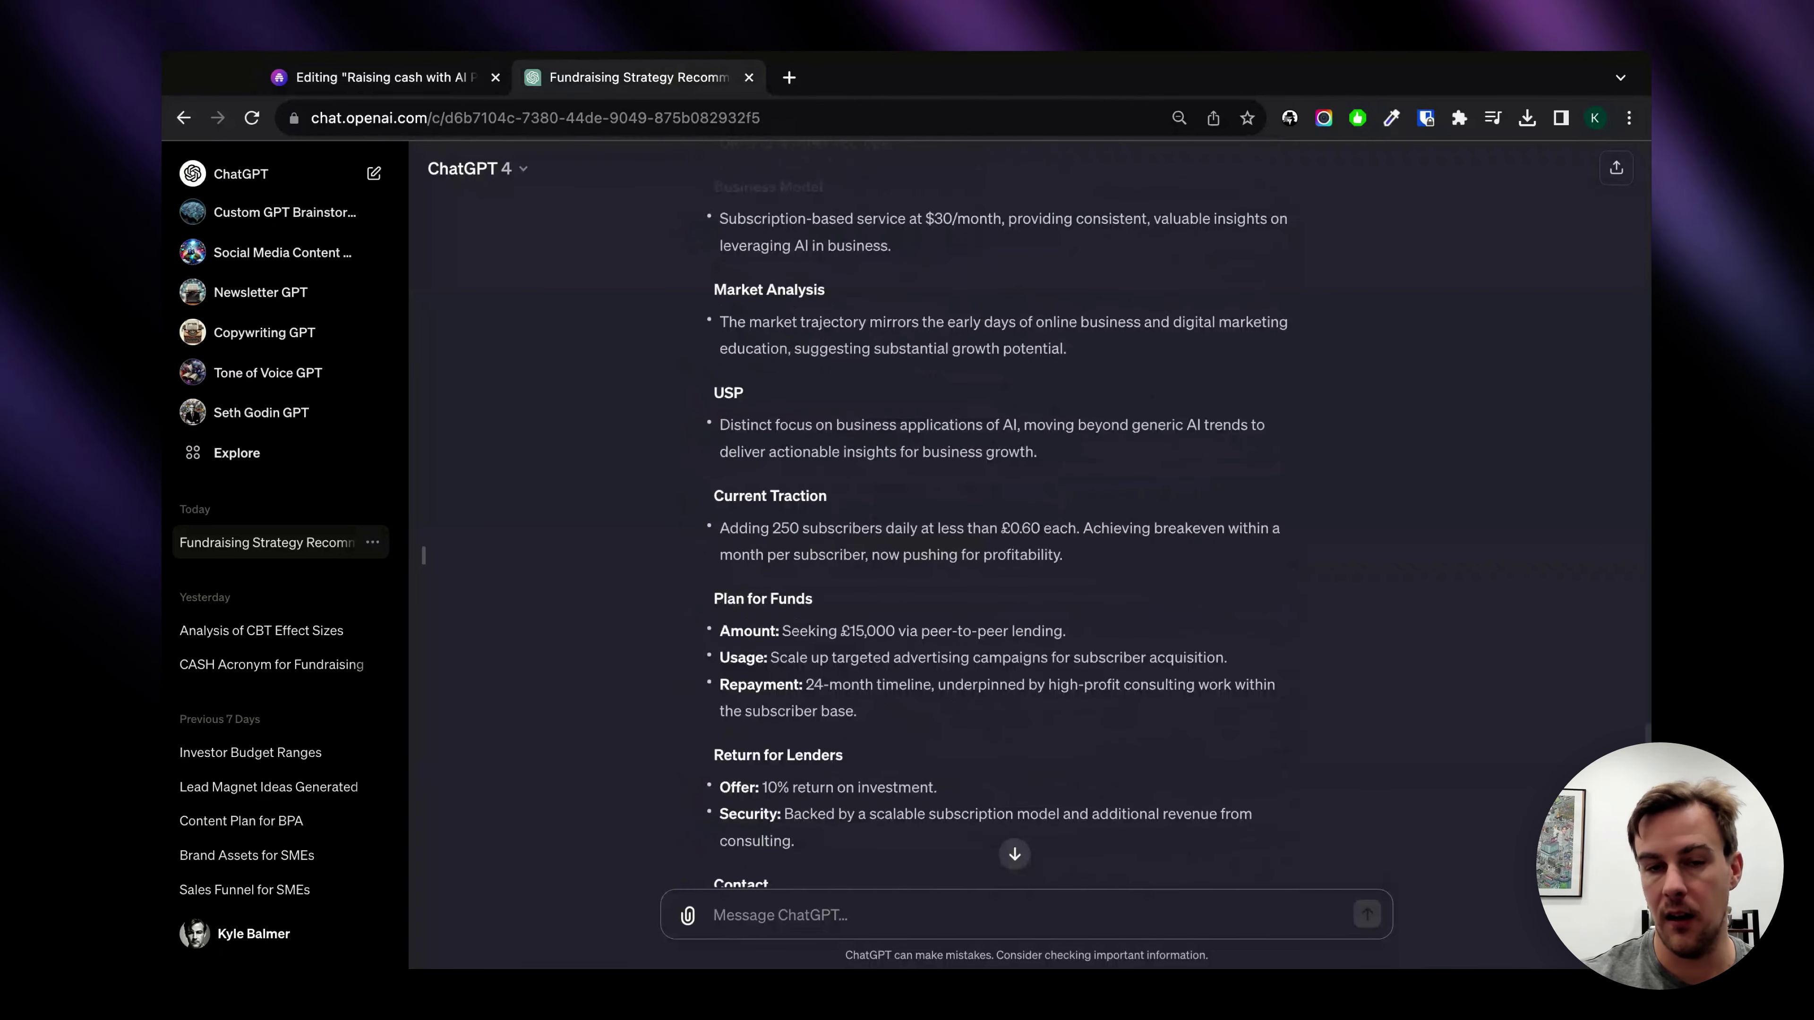
scroll(1000, 514, "up", 5)
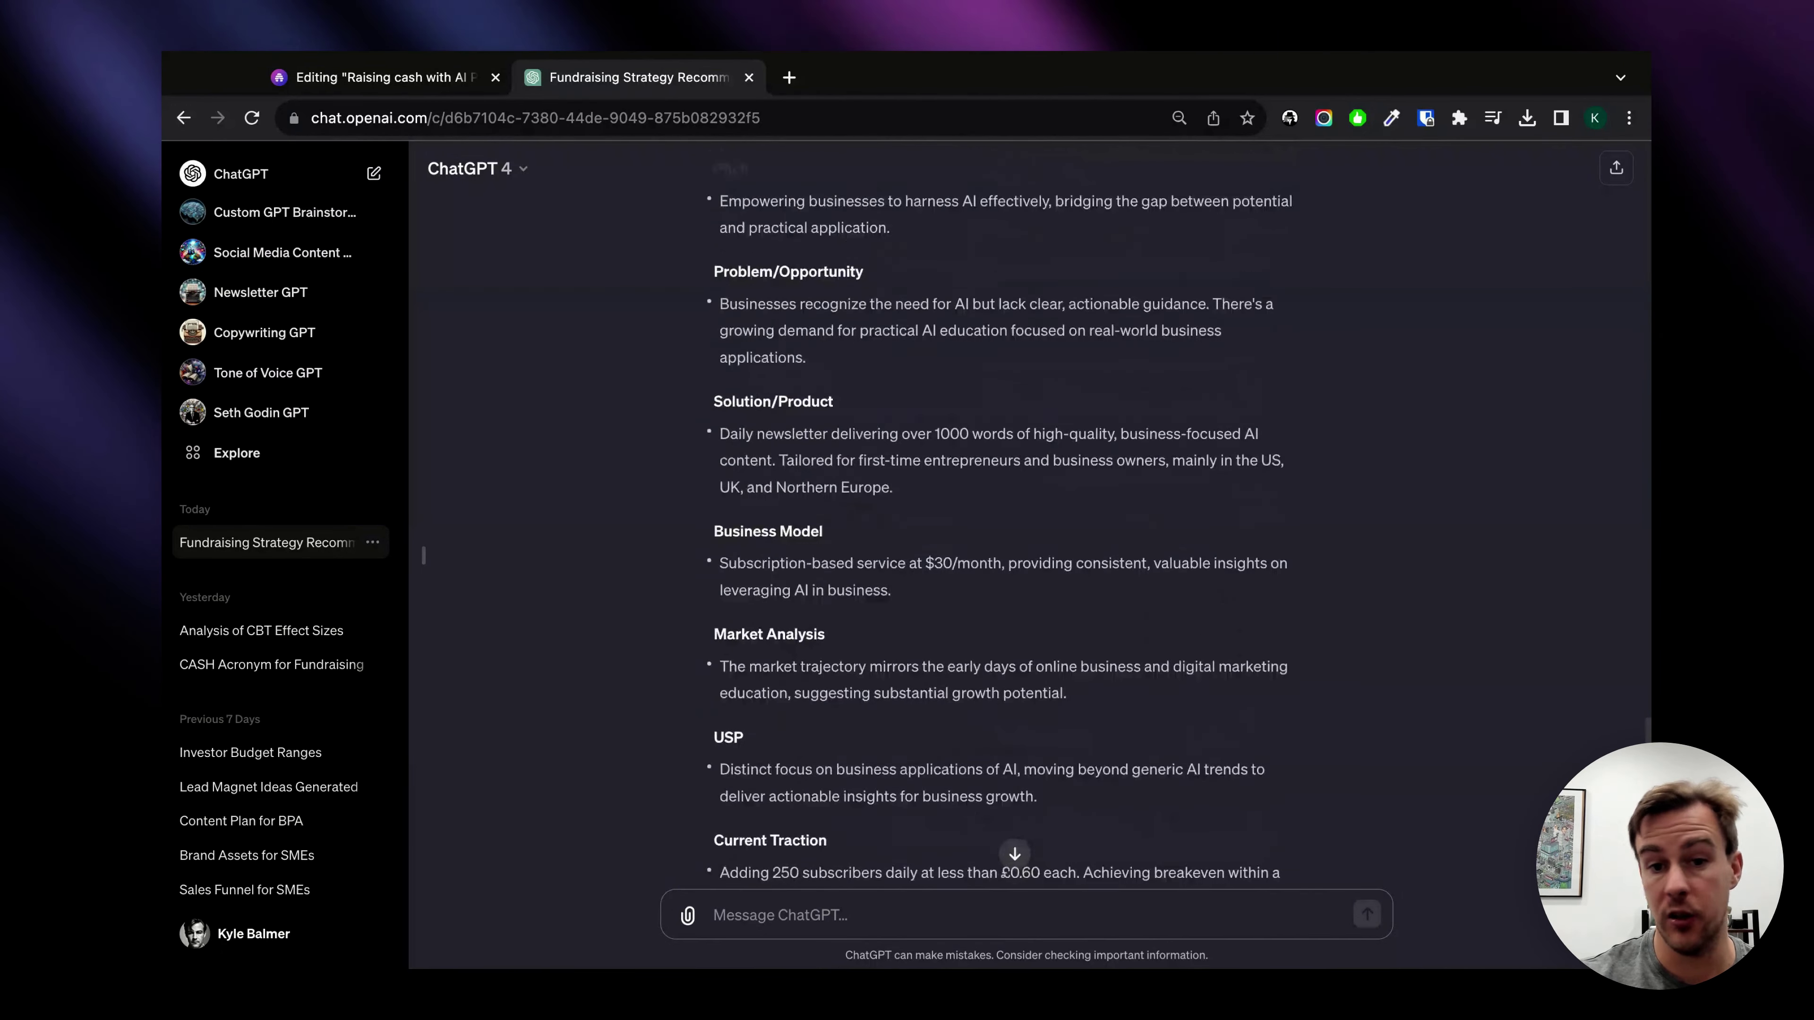
scroll(716, 257, "up", 5)
scroll(716, 257, "down", 3)
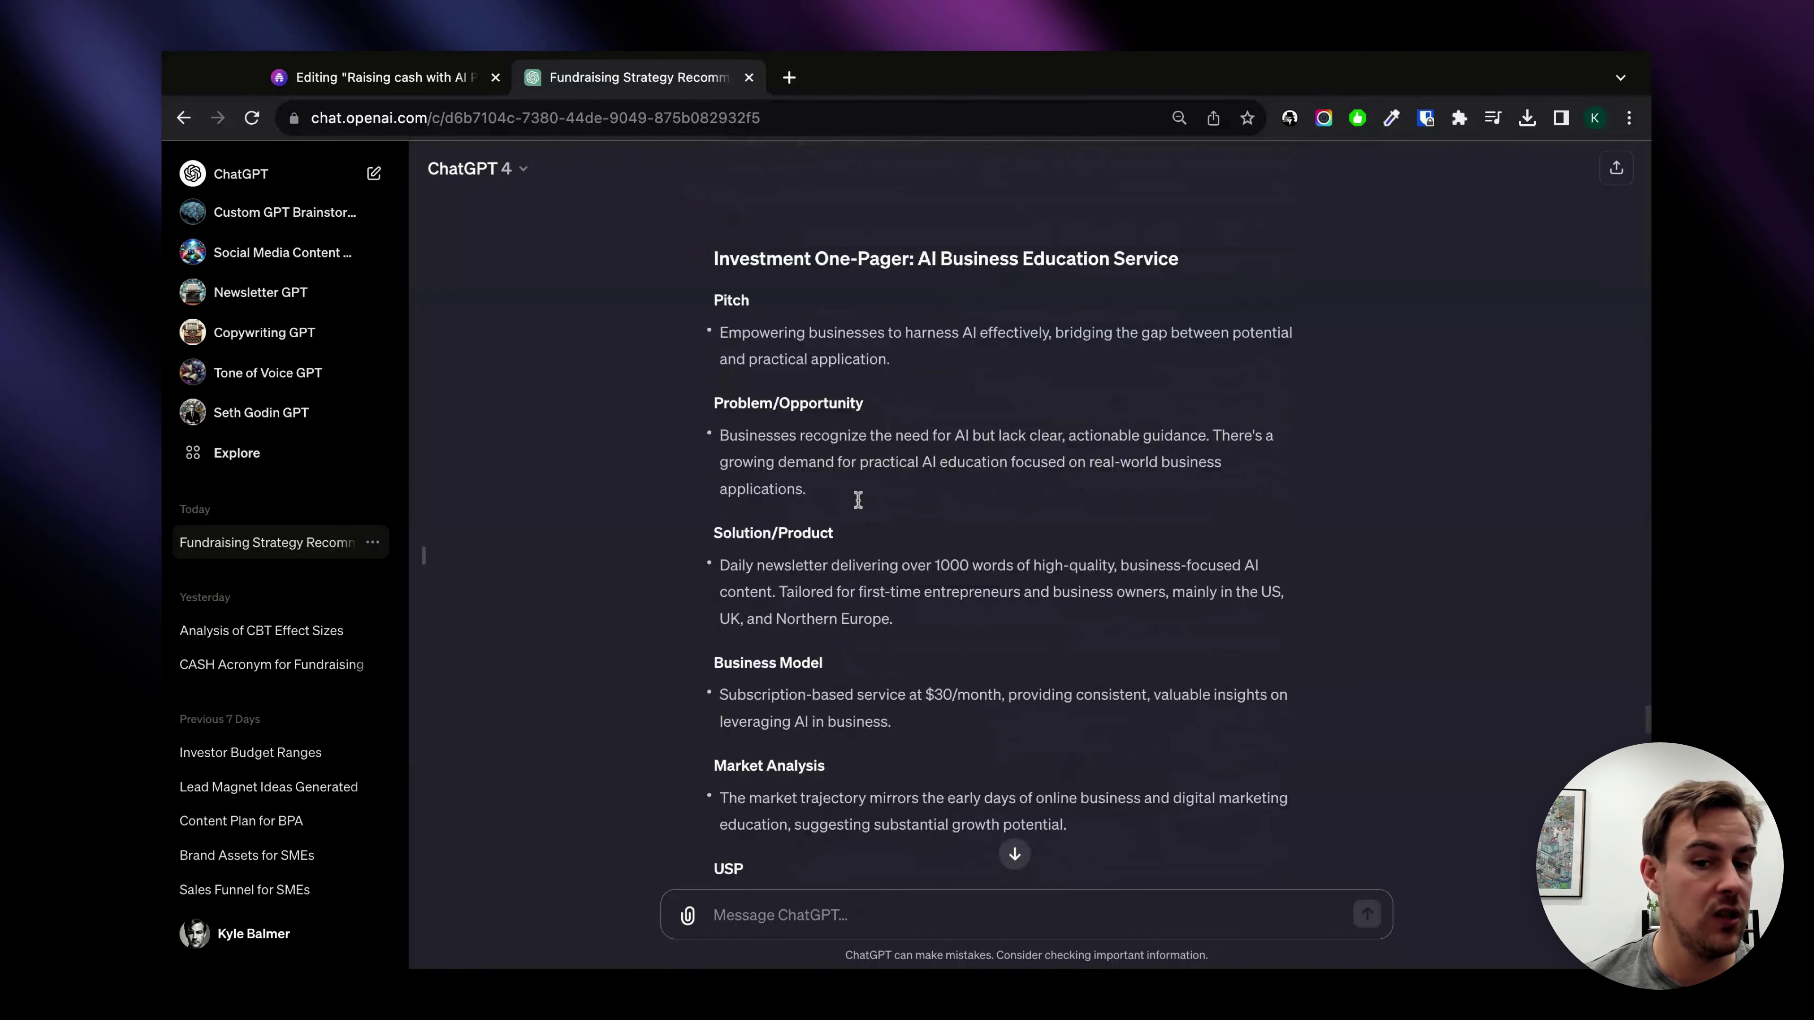
scroll(809, 622, "down", 3)
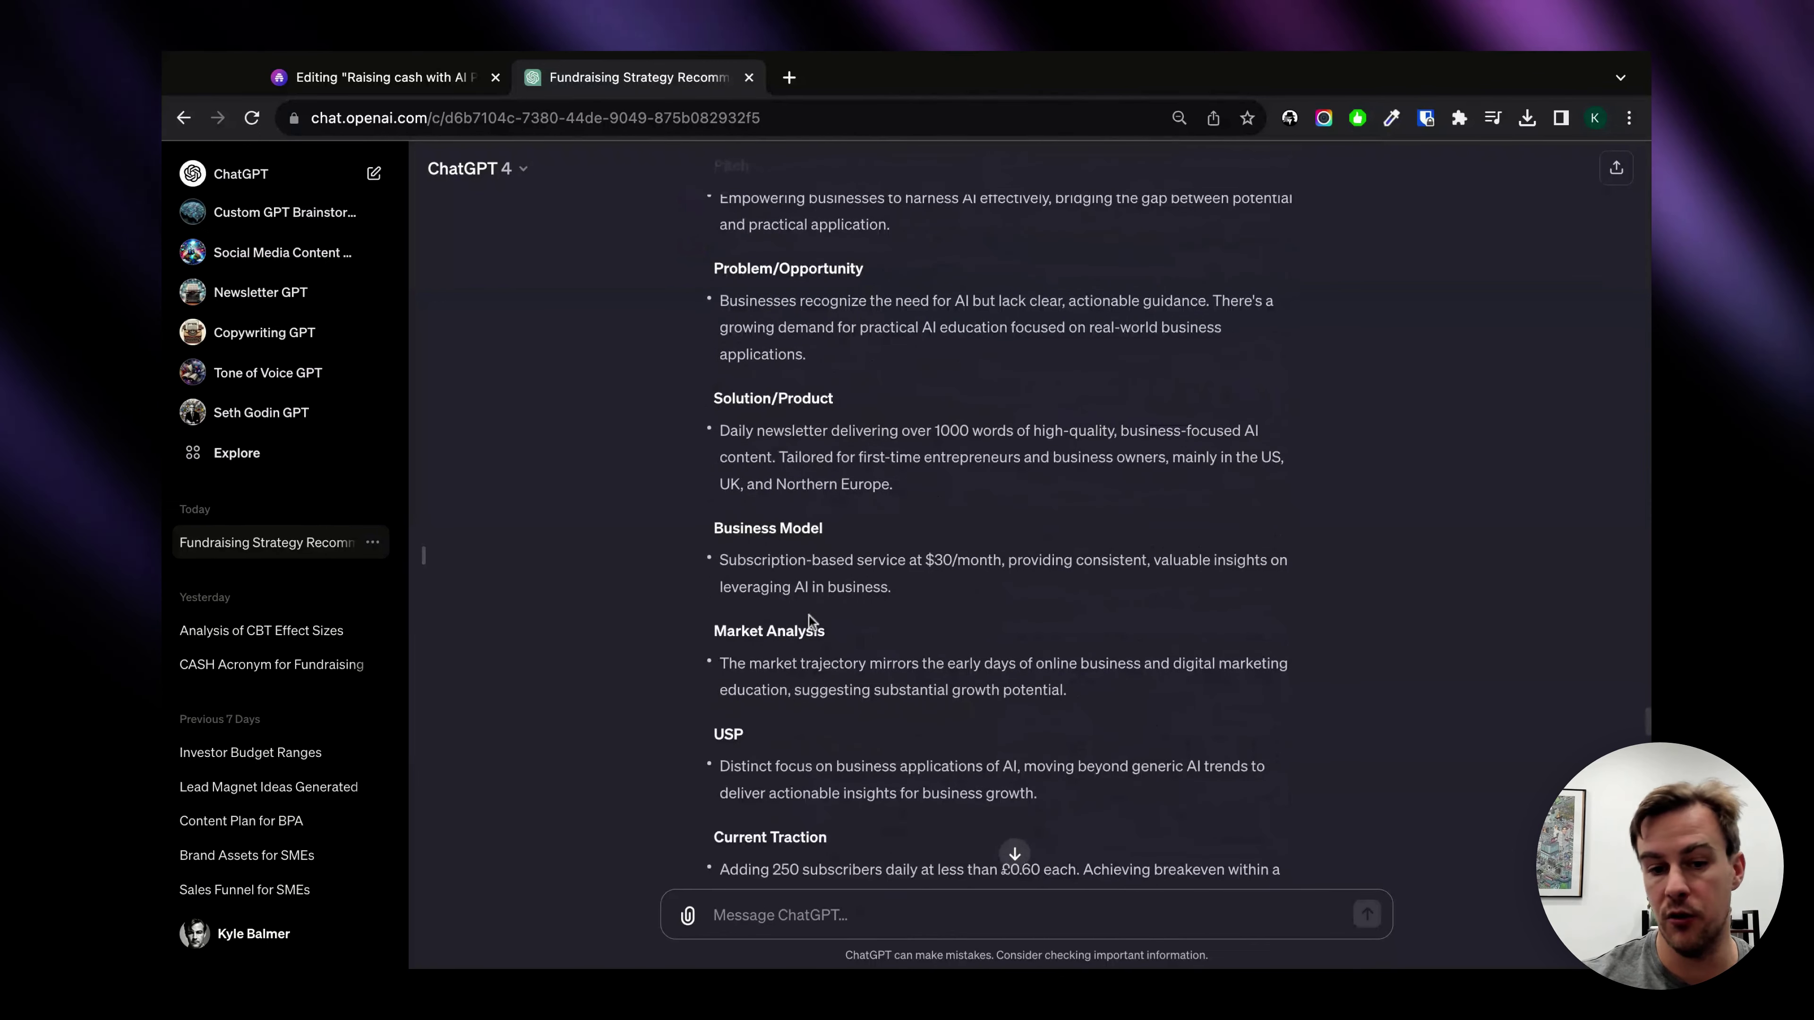
scroll(809, 622, "down", 5)
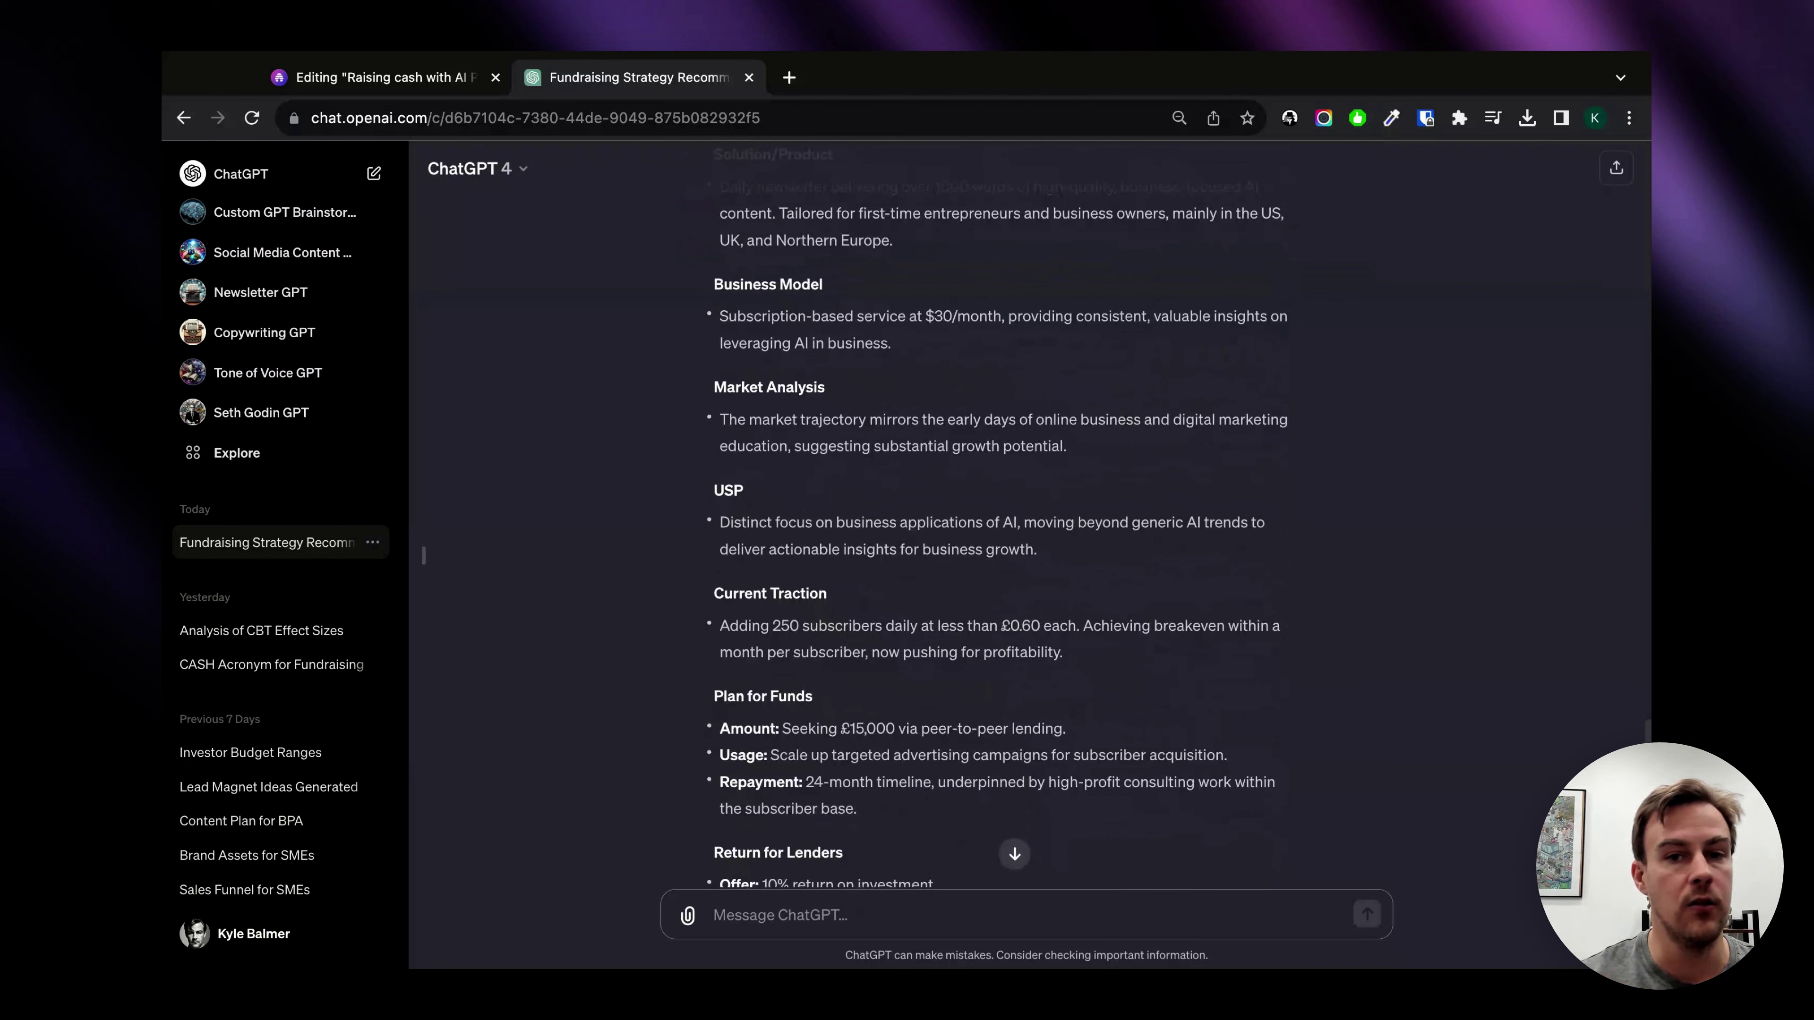
scroll(744, 475, "down", 5)
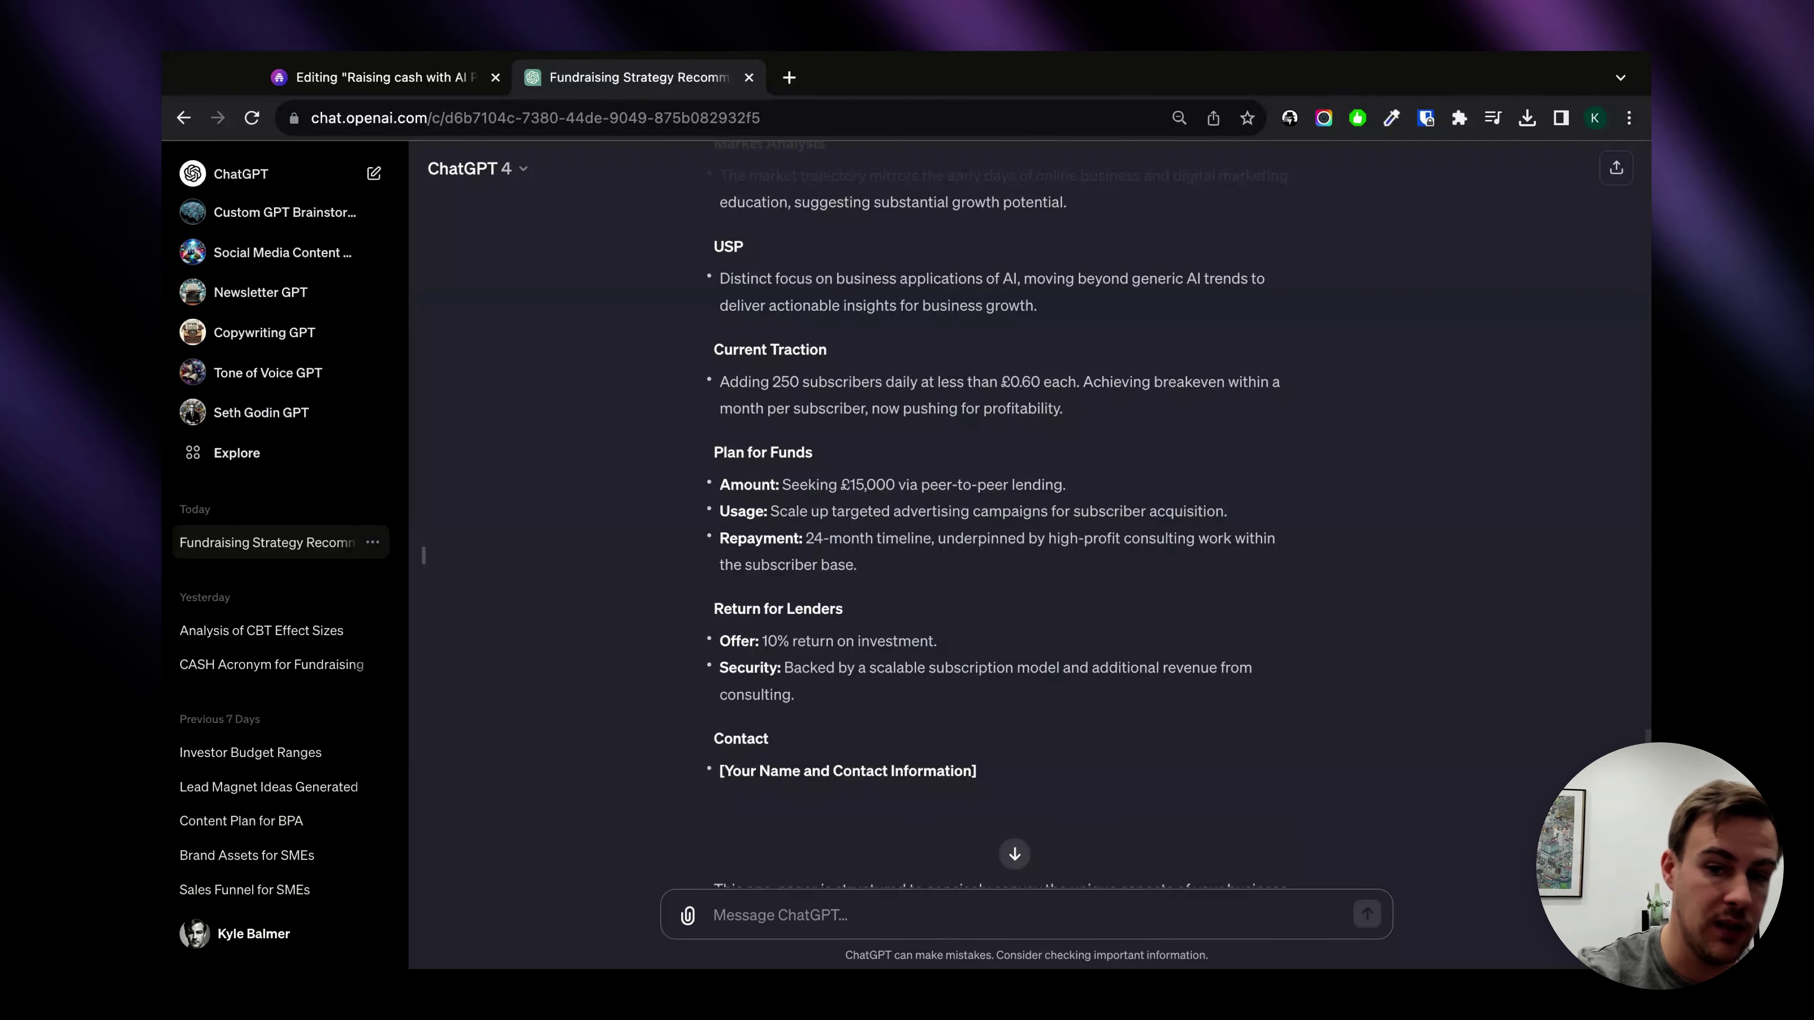
scroll(765, 379, "up", 3)
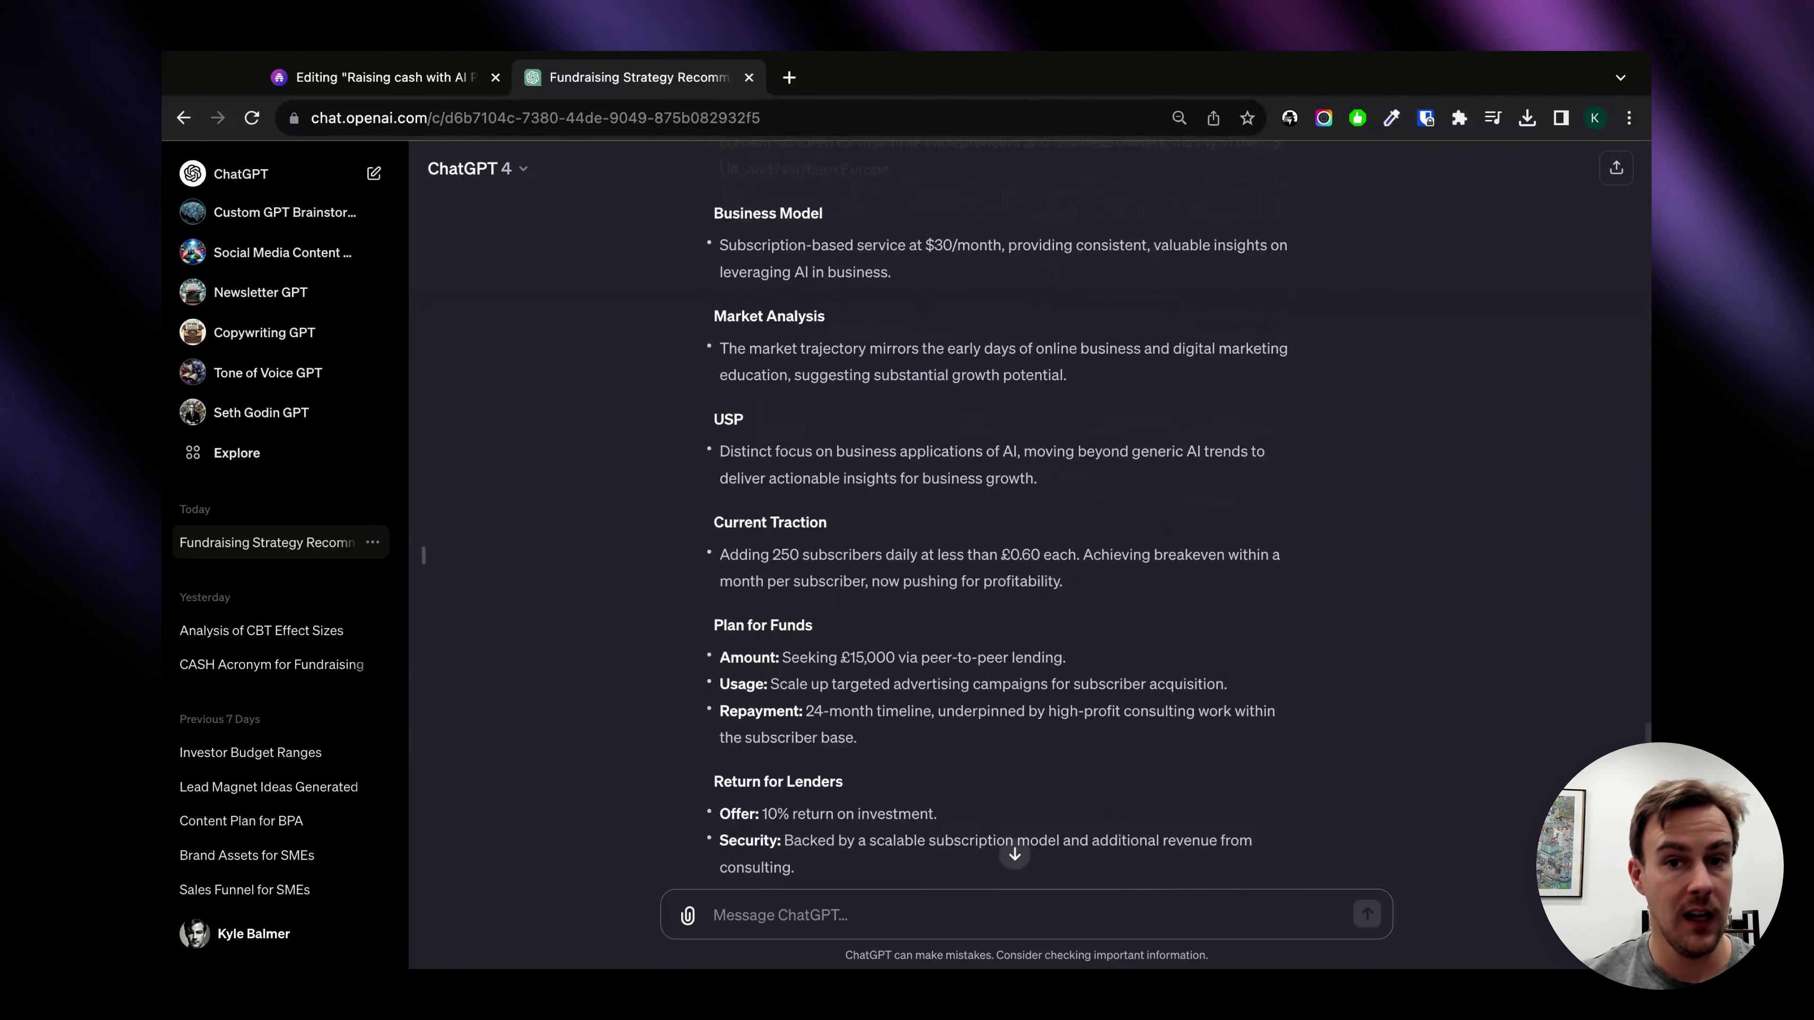
Highlight the 'convert this into a one pager letter, paragraph format' request
scroll(1000, 500, "down", 5)
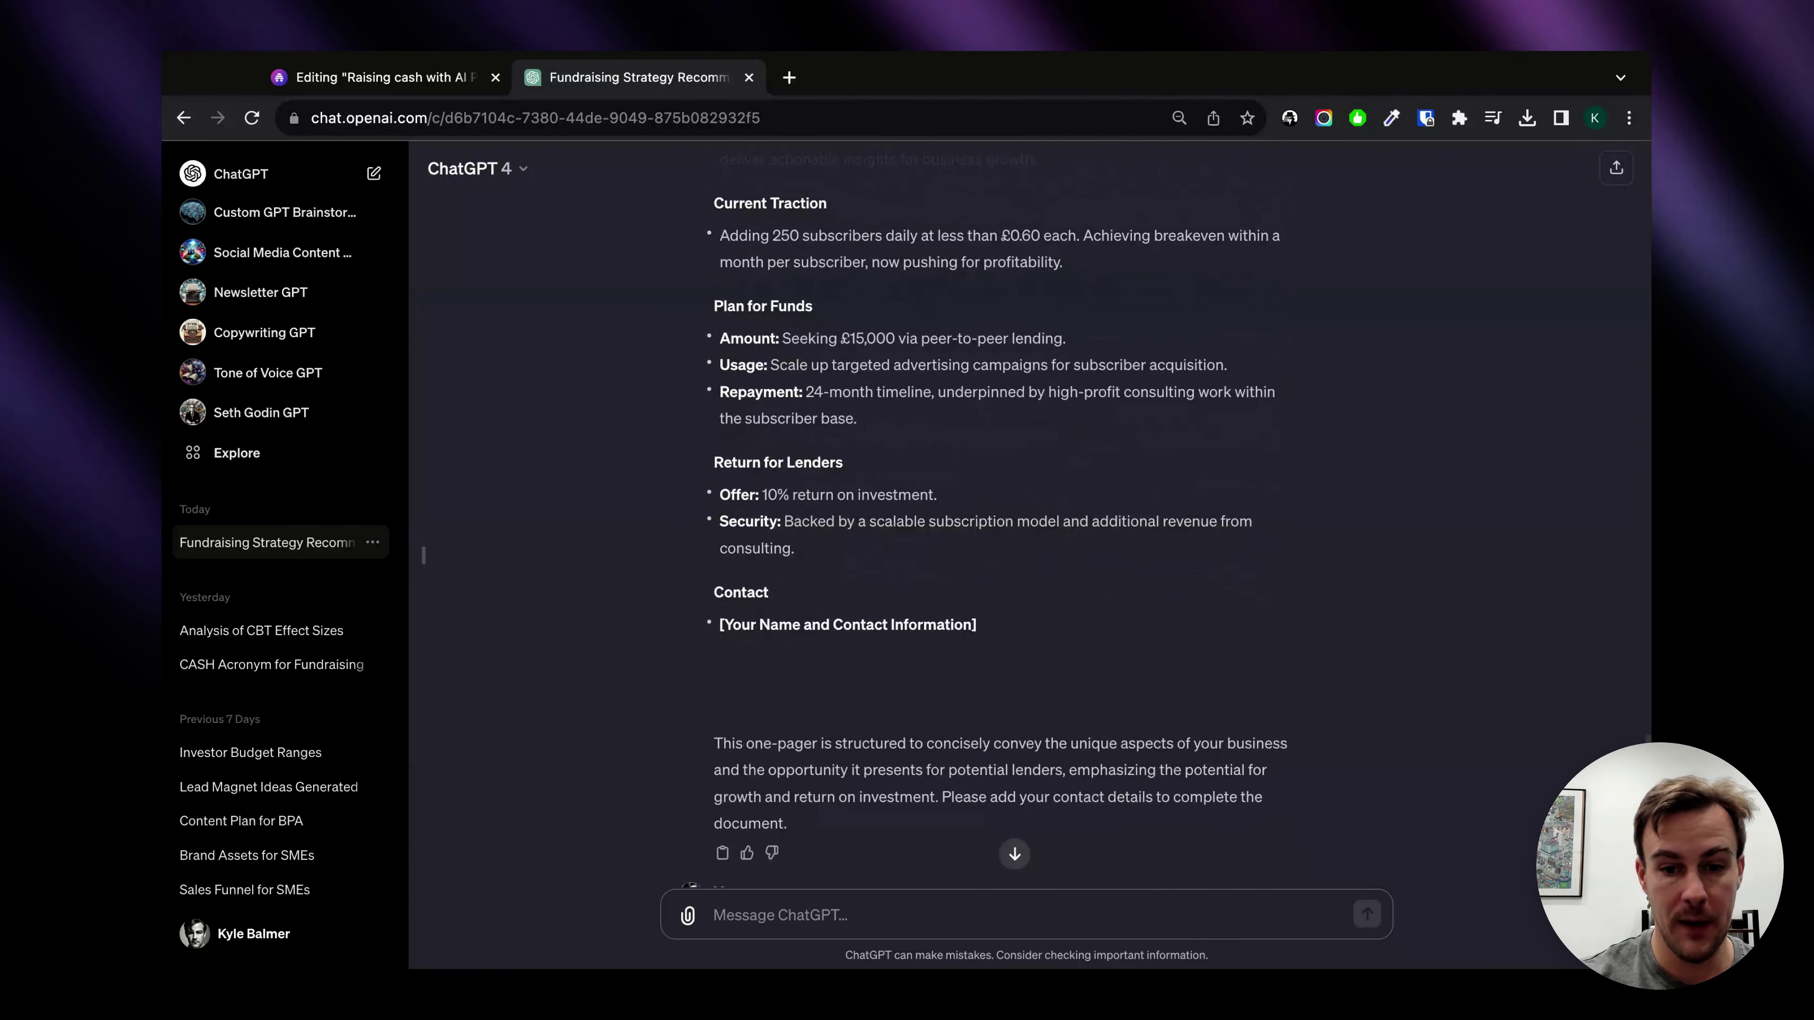
scroll(730, 575, "down", 6)
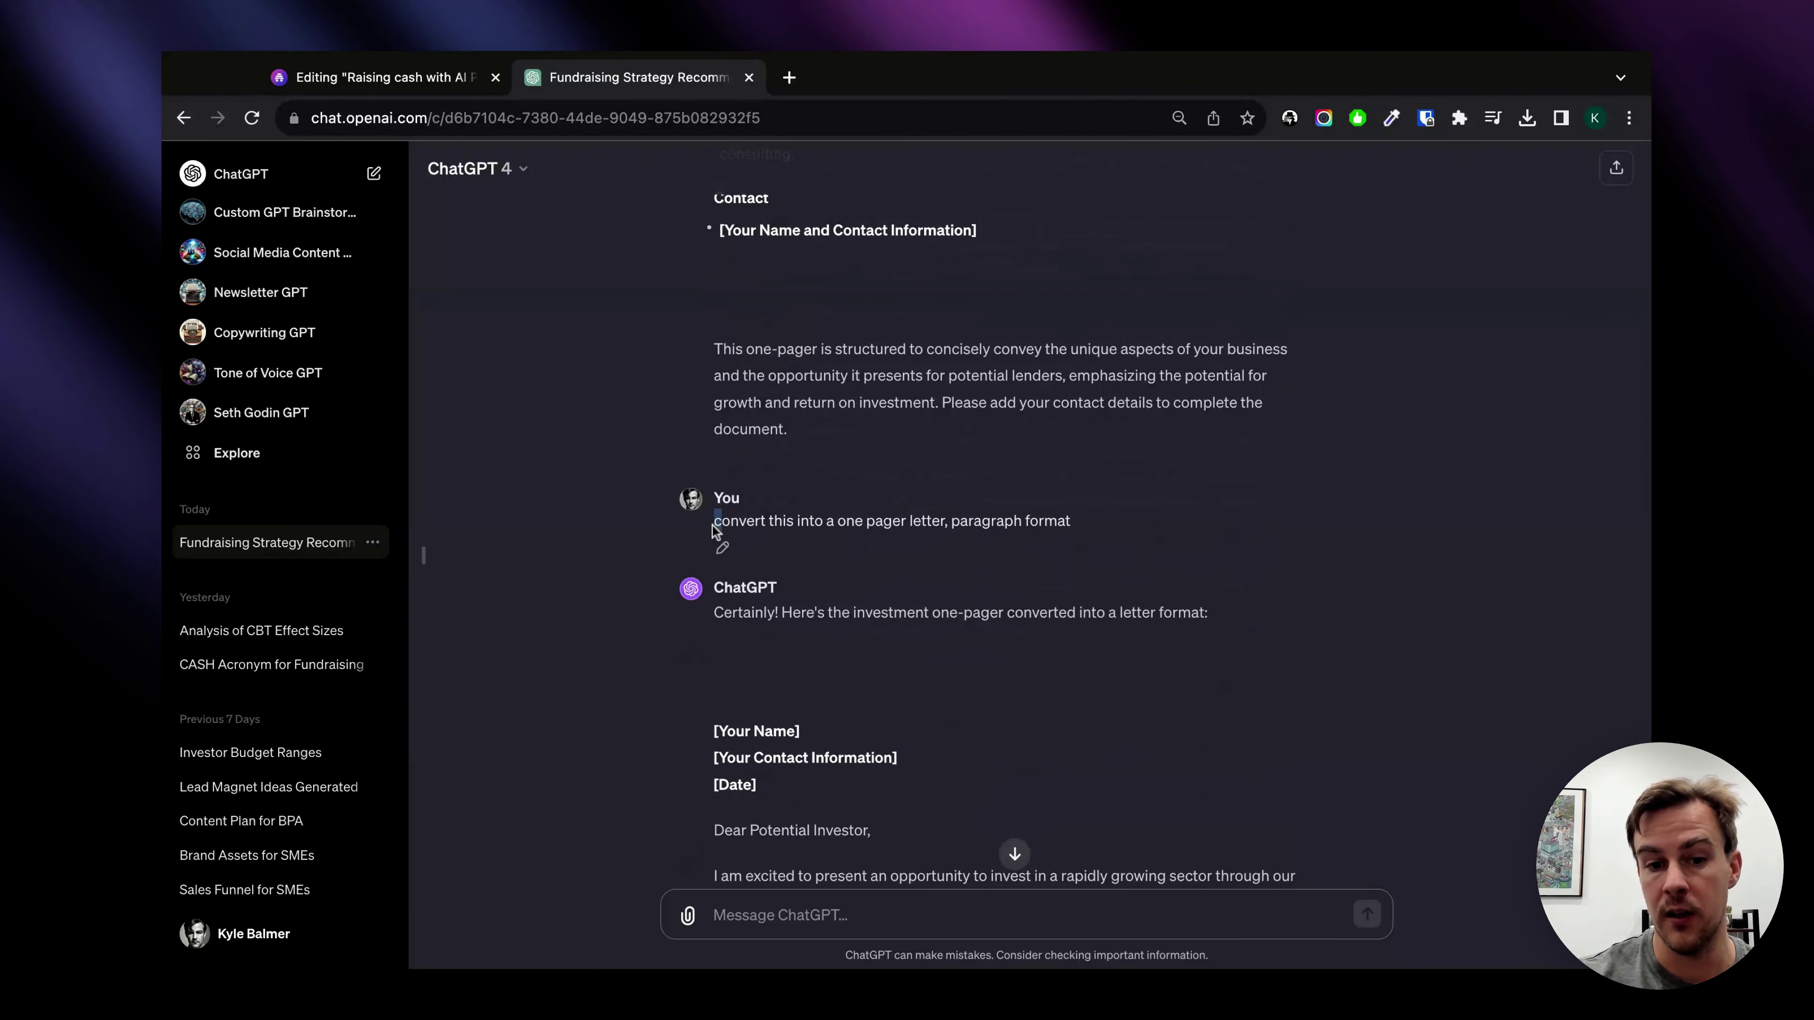
left_click_drag(714, 528, 720, 540)
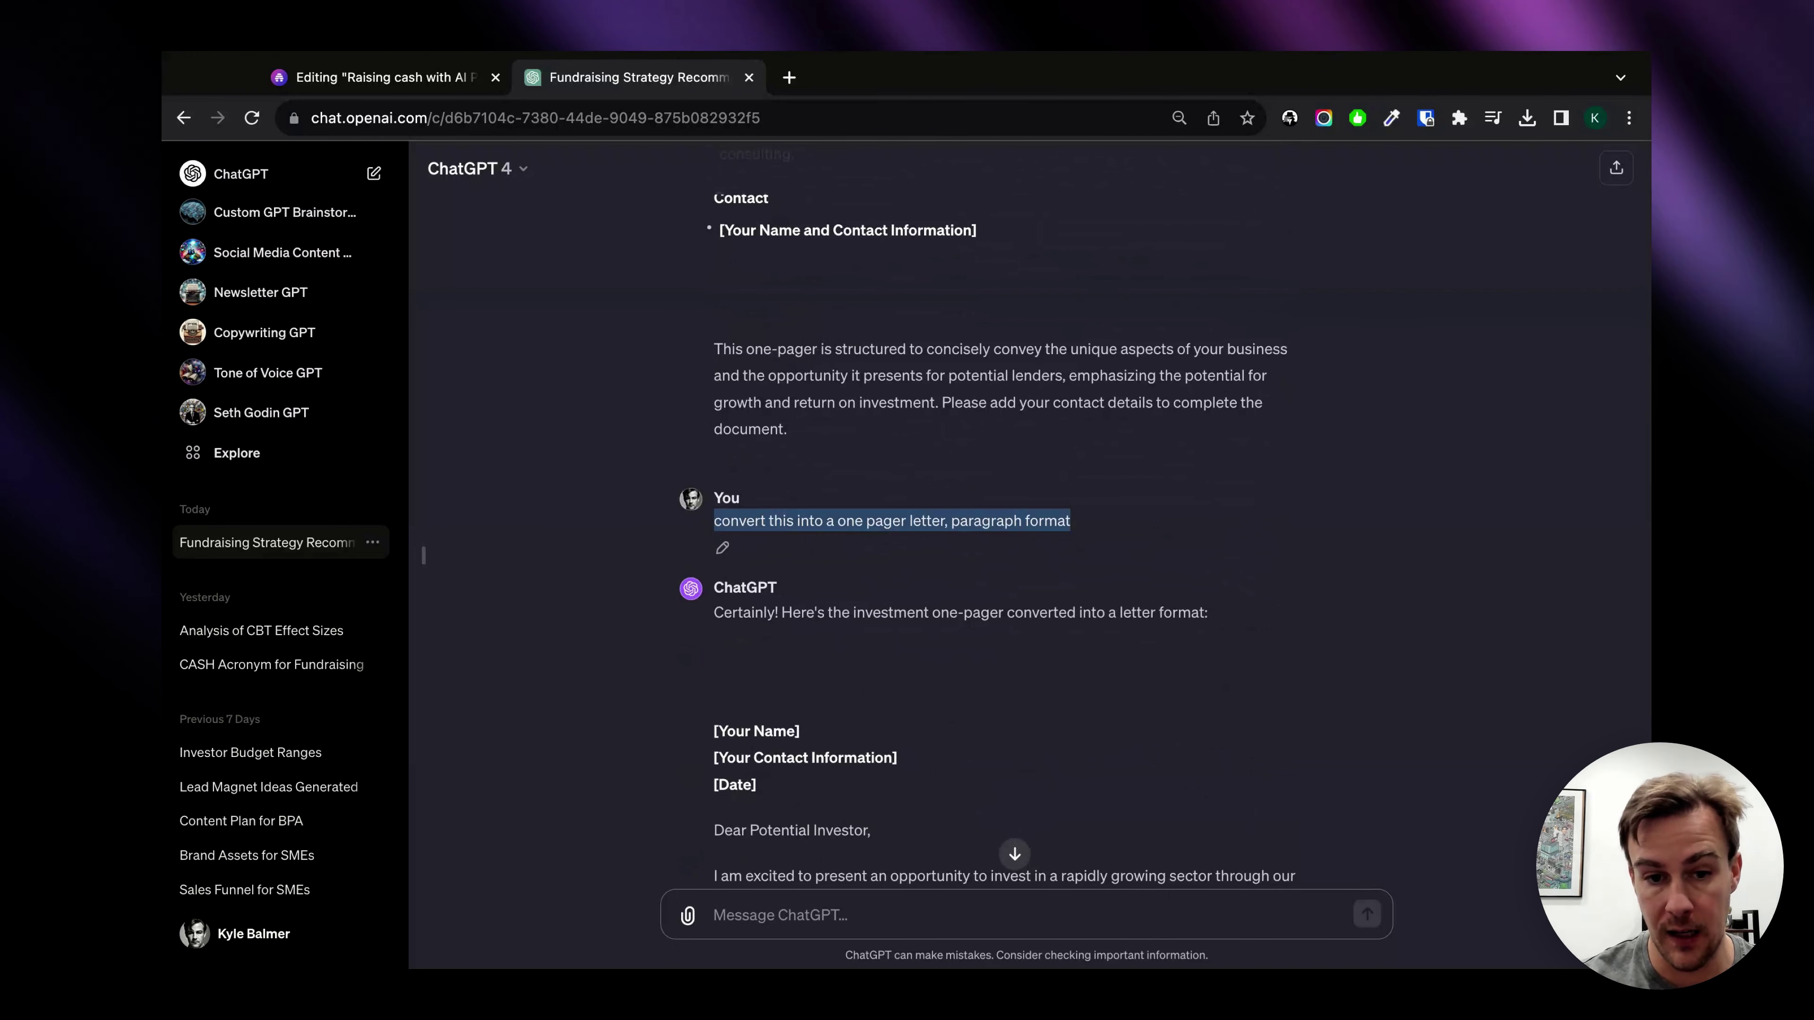
left_click(720, 540)
Highlight the letter's opening lines and first paragraph describing the service
scroll(1000, 535, "down", 6)
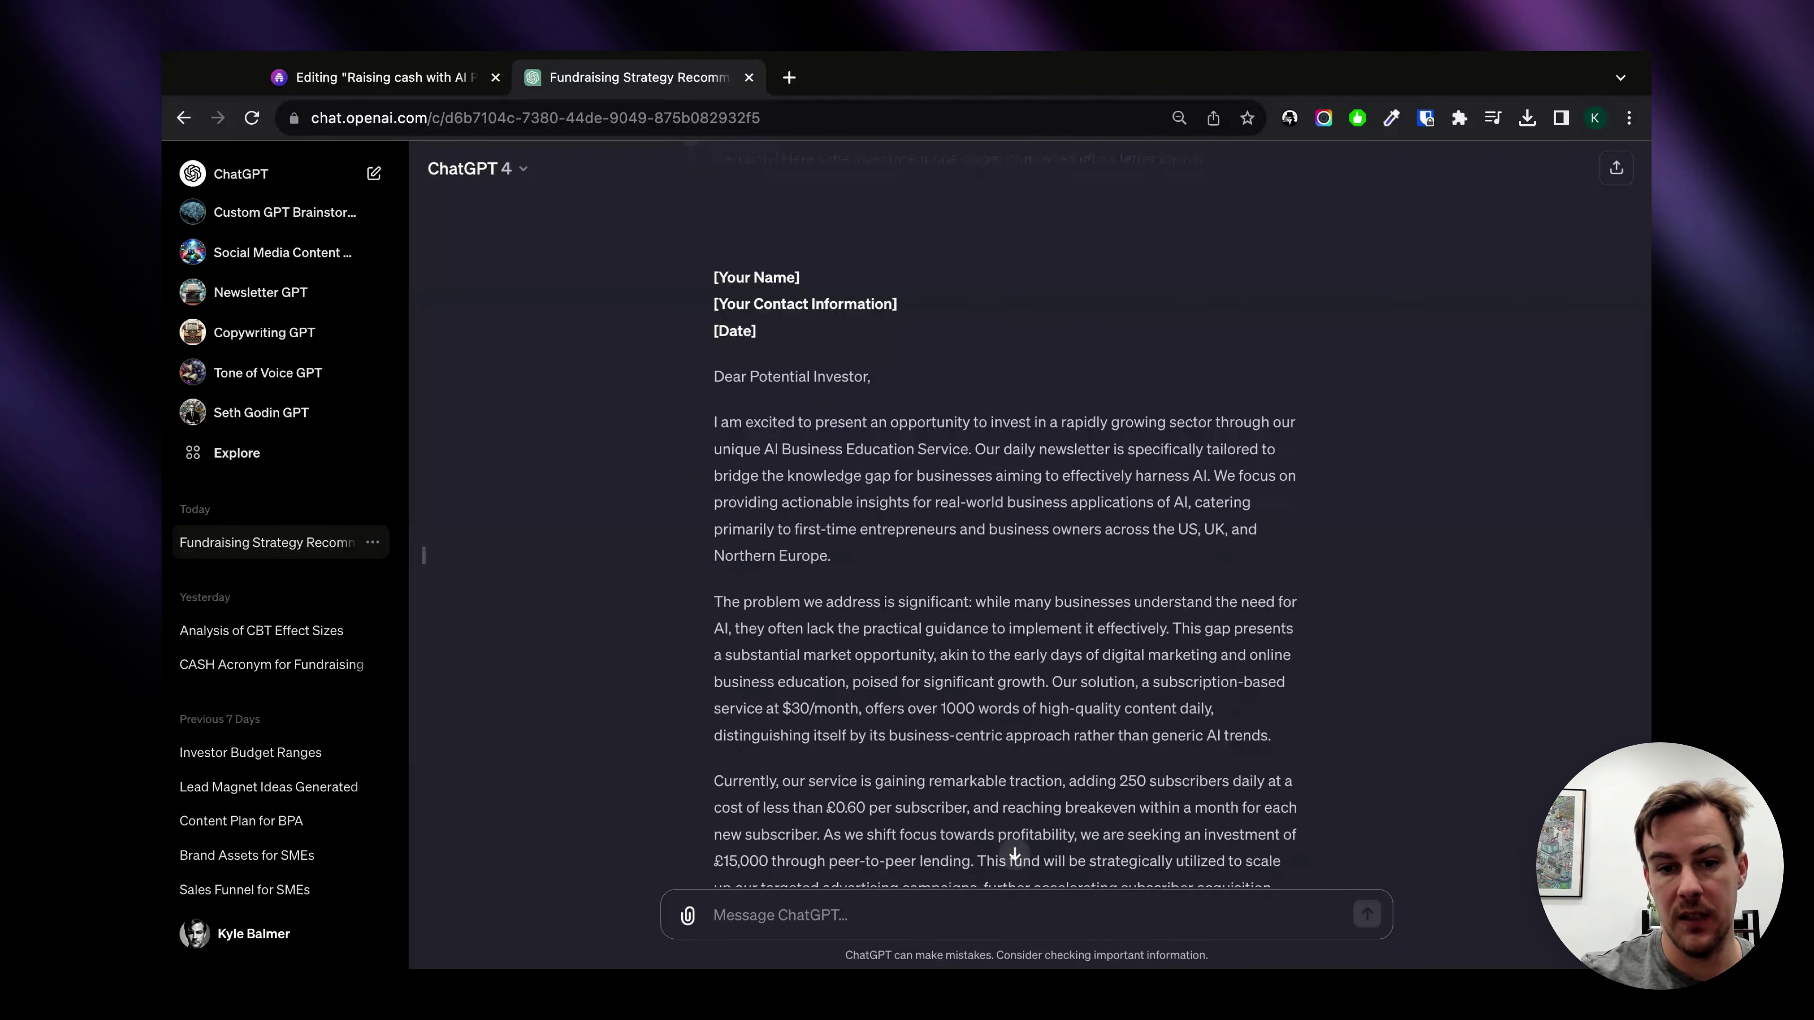
left_click_drag(713, 429, 921, 561)
left_click(923, 561)
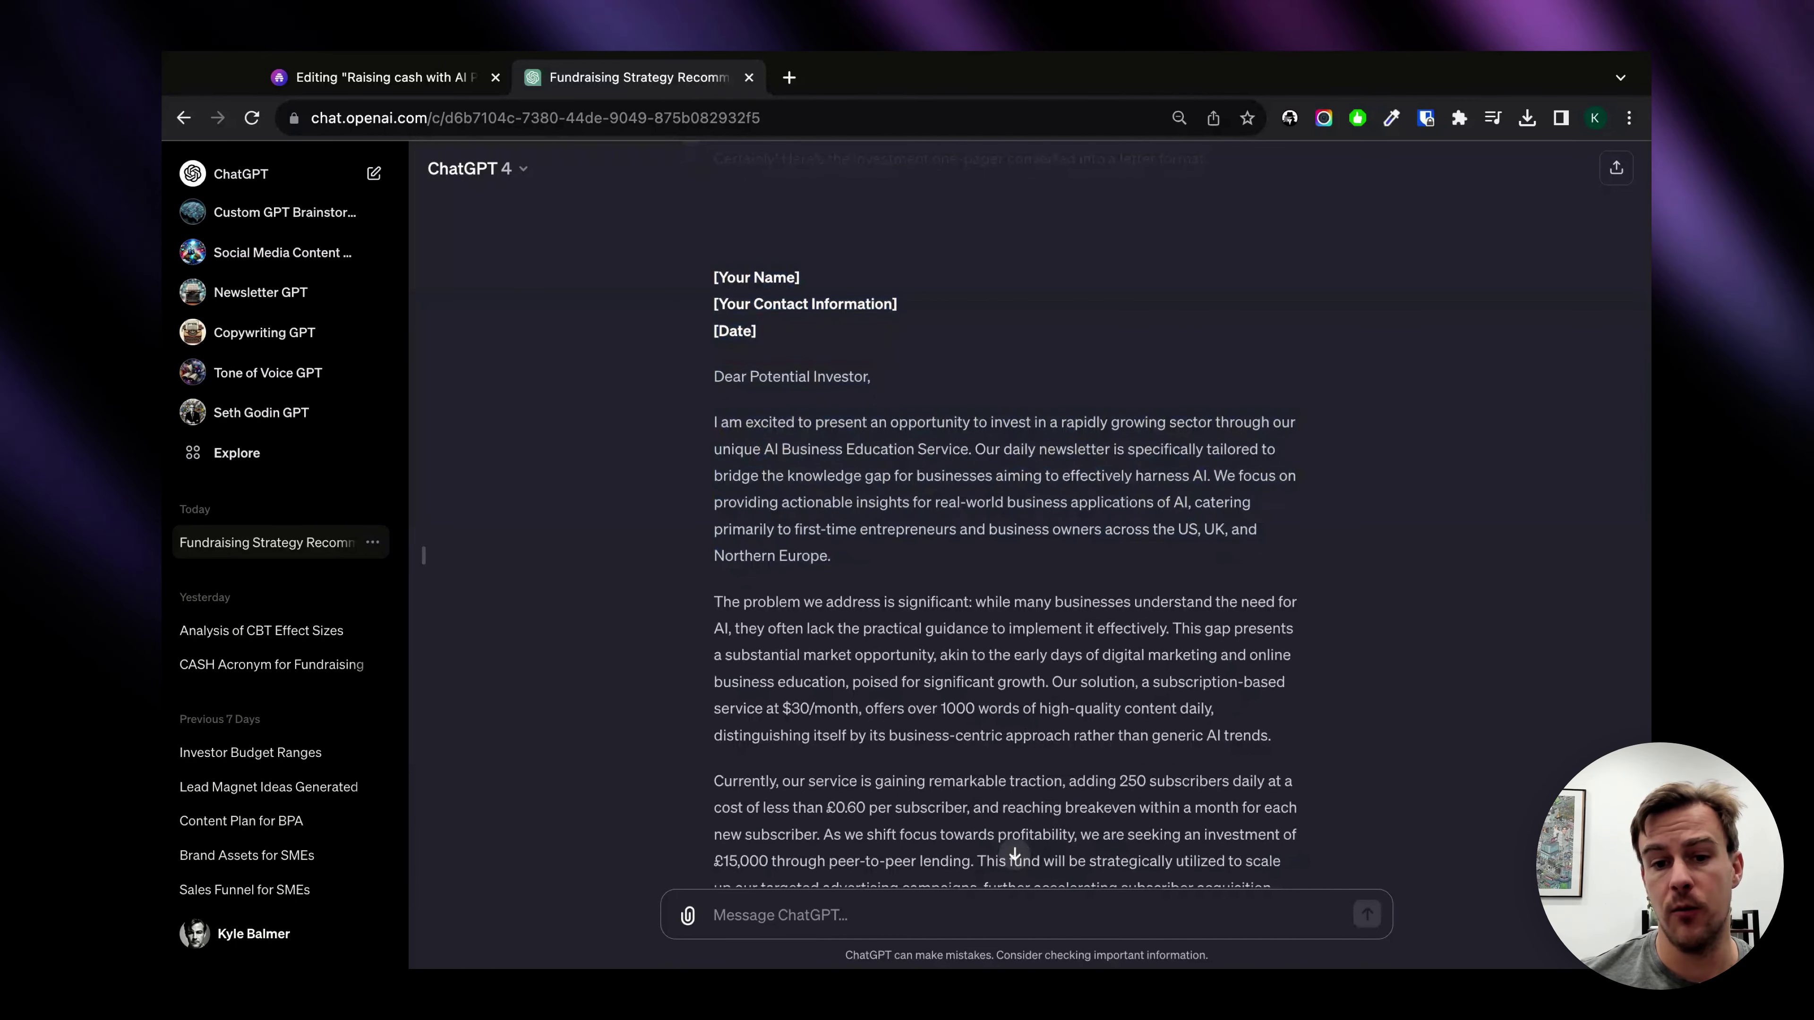
left_click_drag(830, 556, 893, 449)
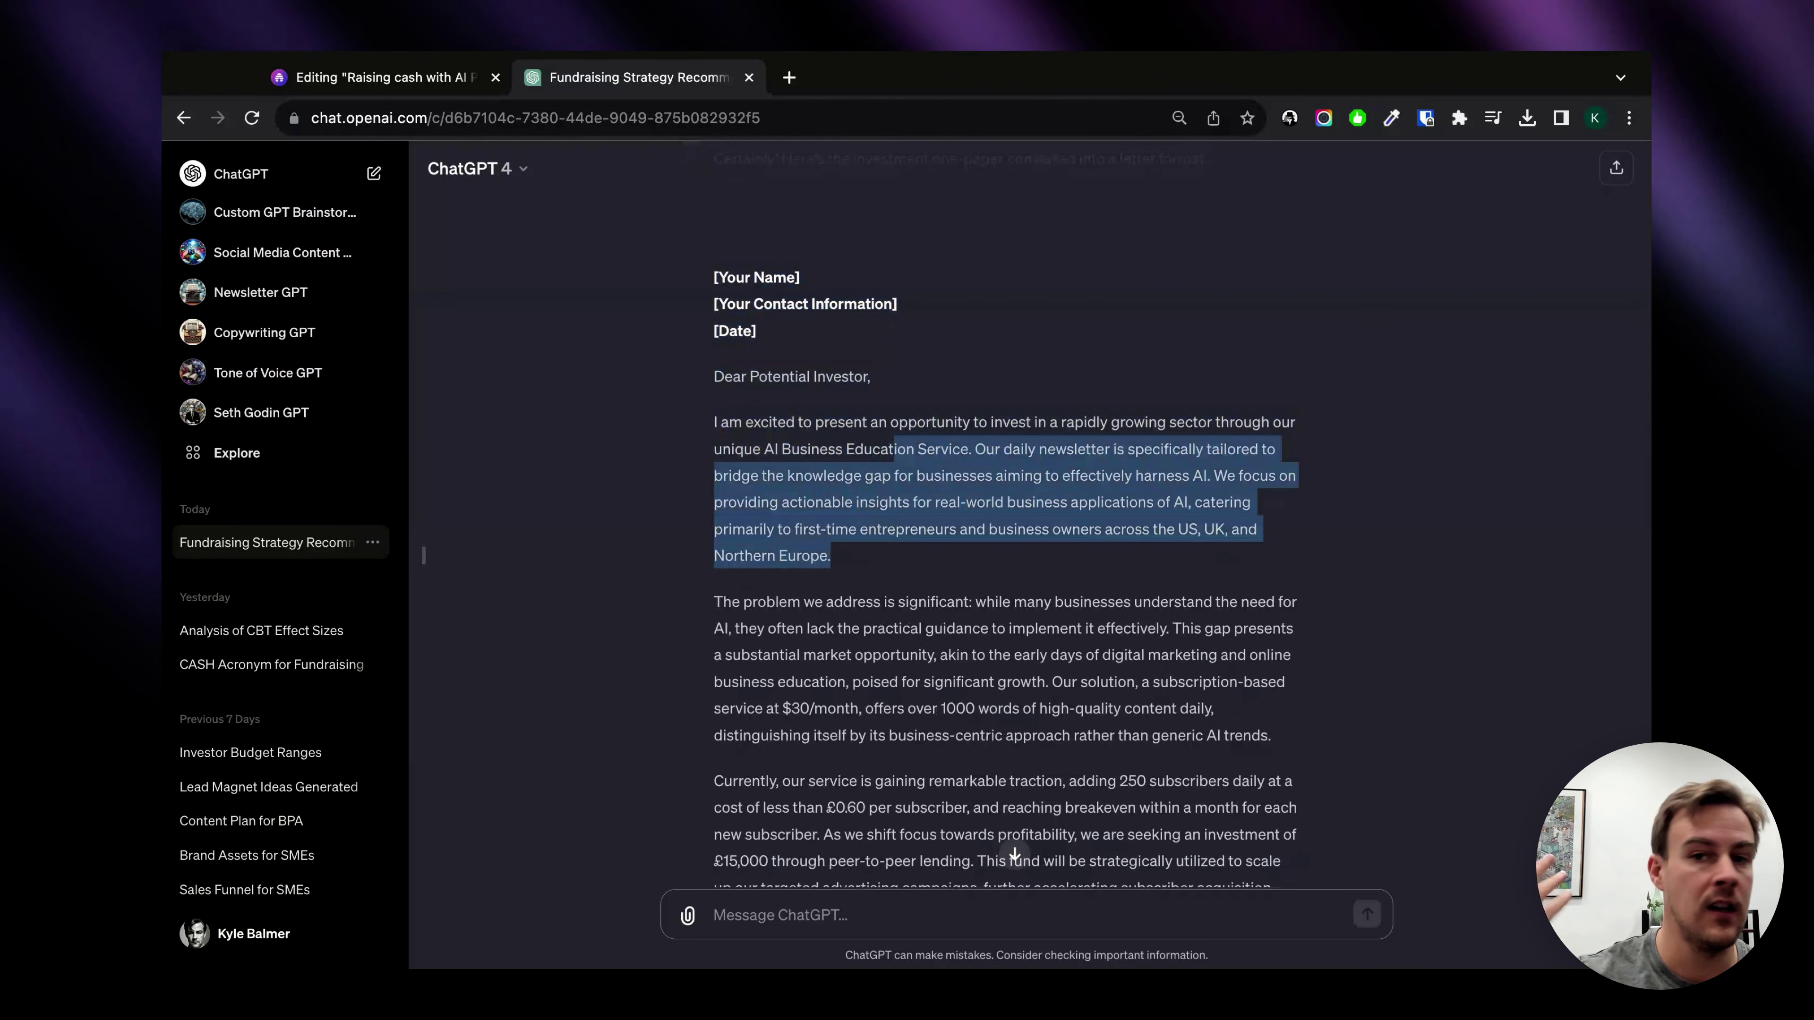
scroll(969, 673, "down", 2)
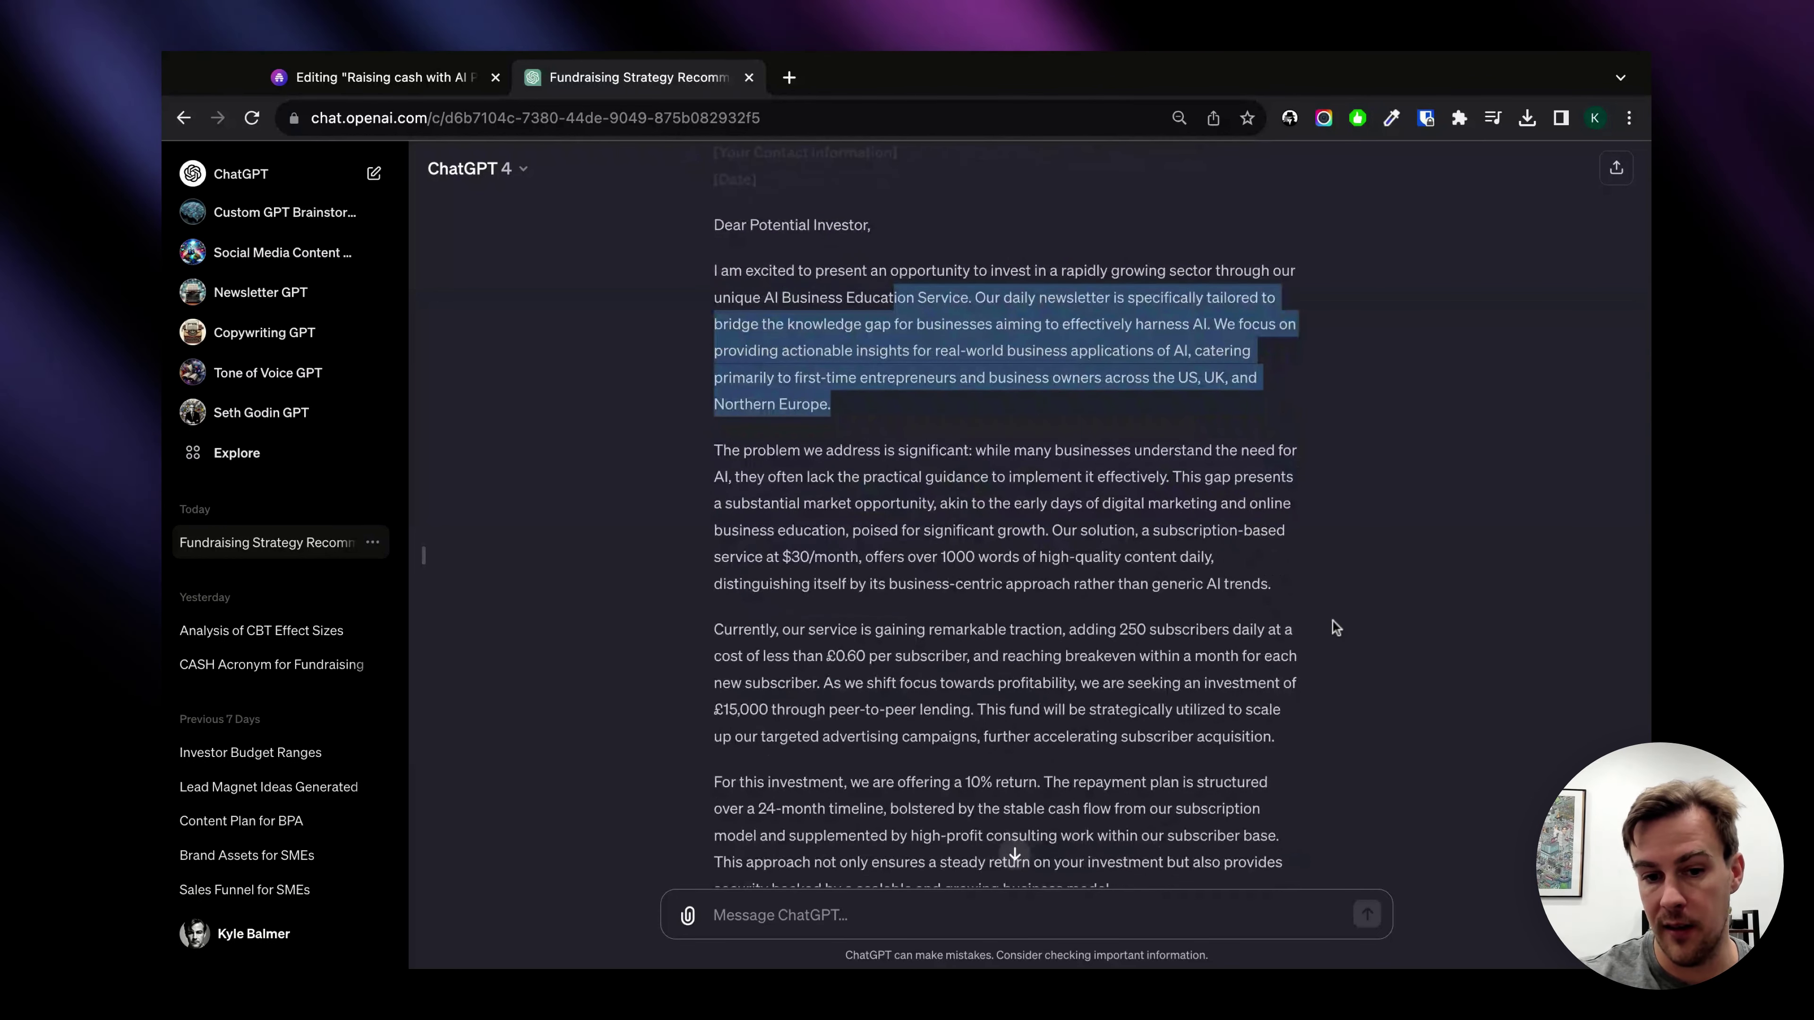
scroll(714, 706, "down", 2)
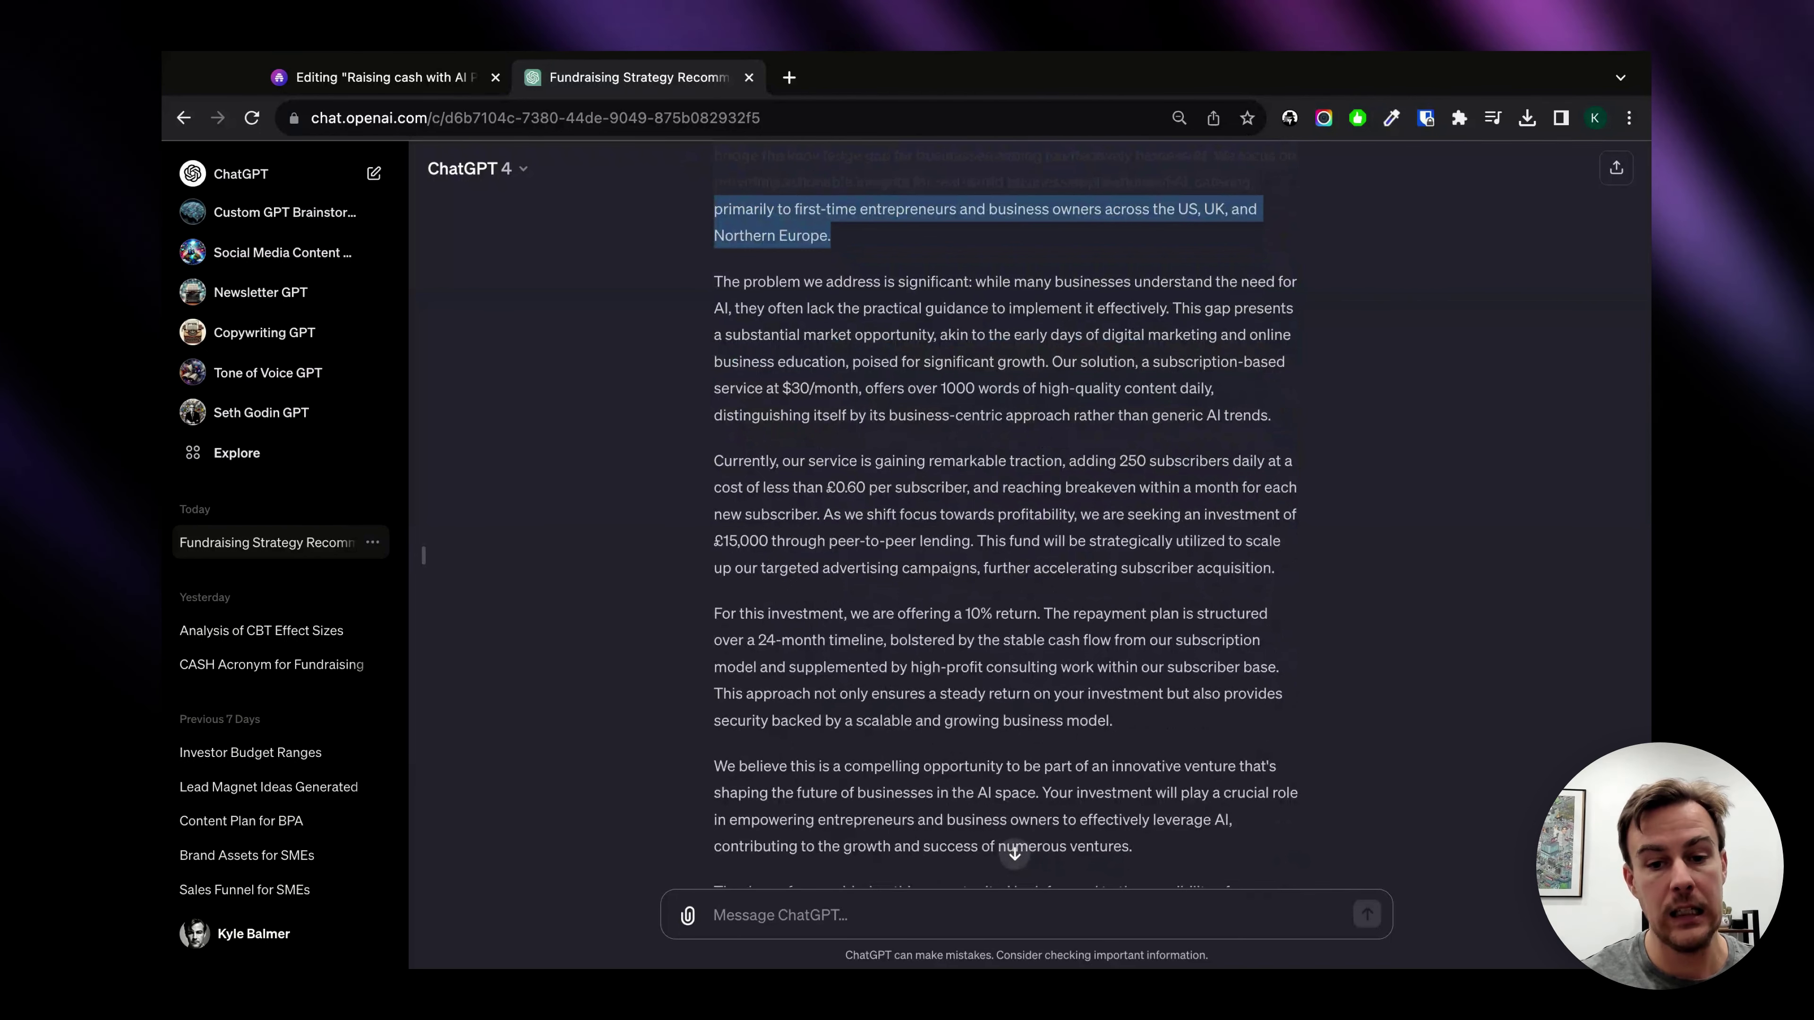
Clear the highlight and read on to the letter's Best regards sign-off and name placeholder
scroll(1005, 500, "down", 1)
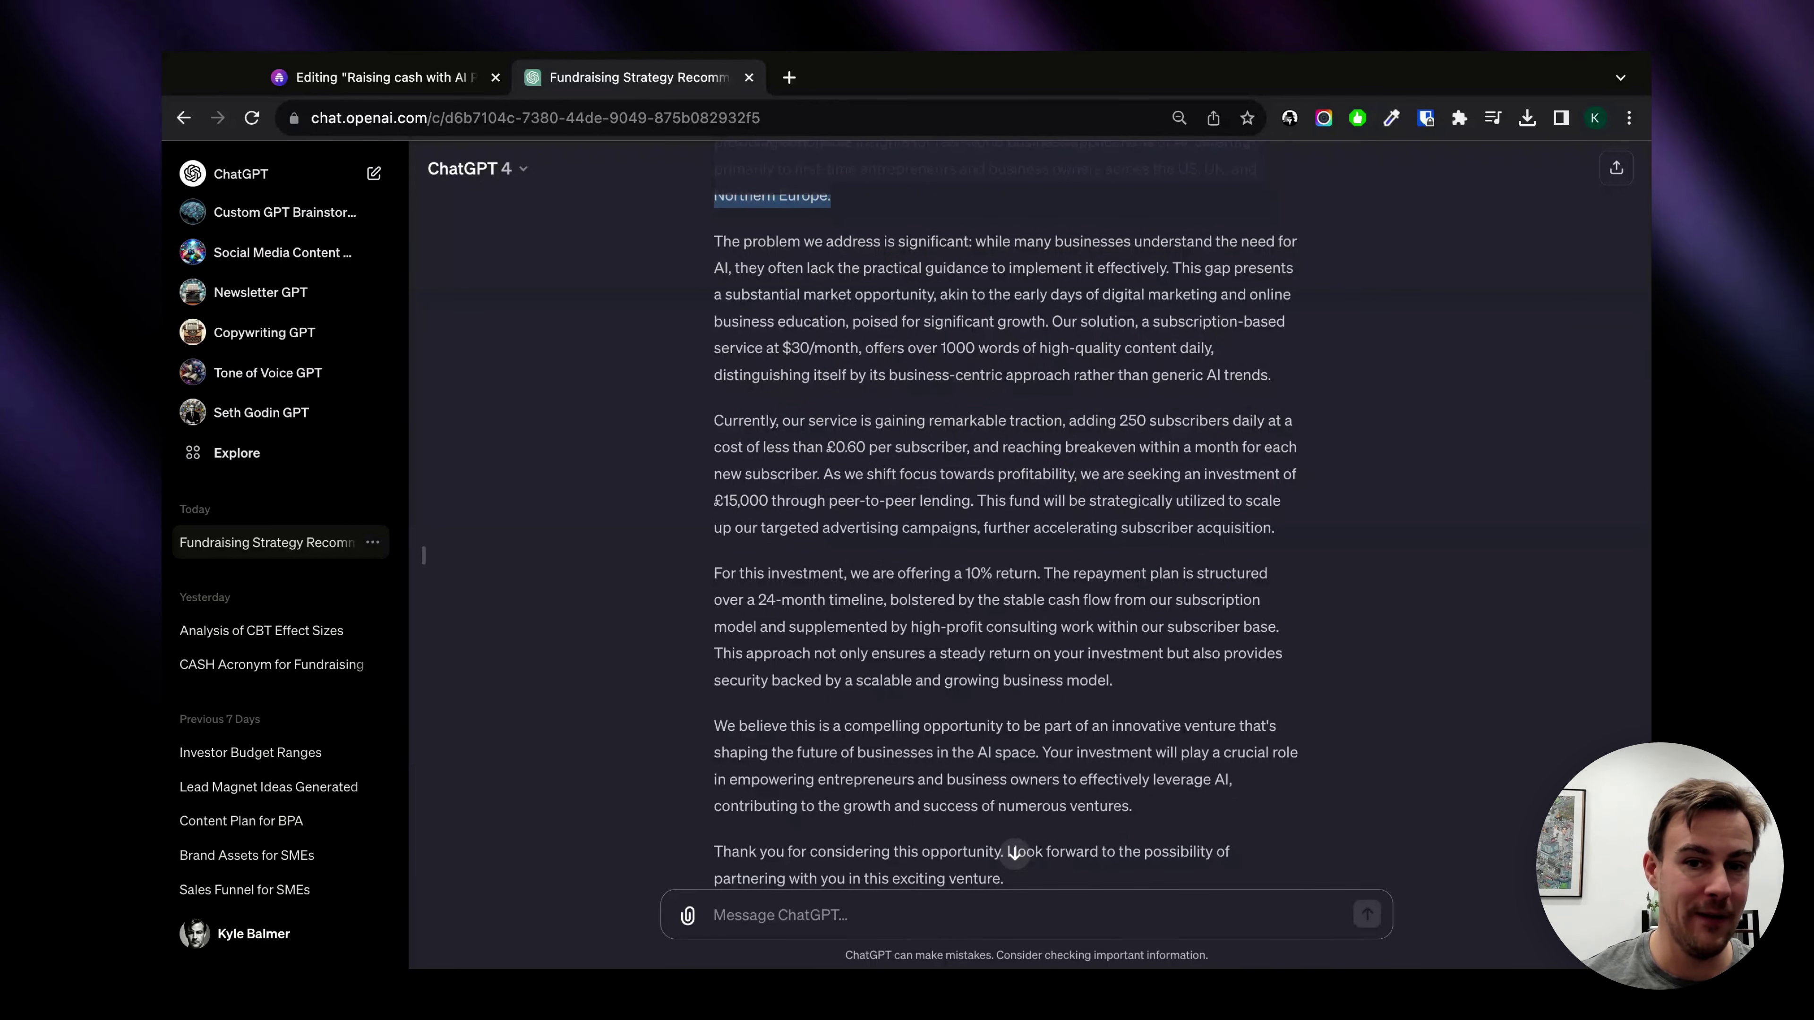
left_click(838, 361)
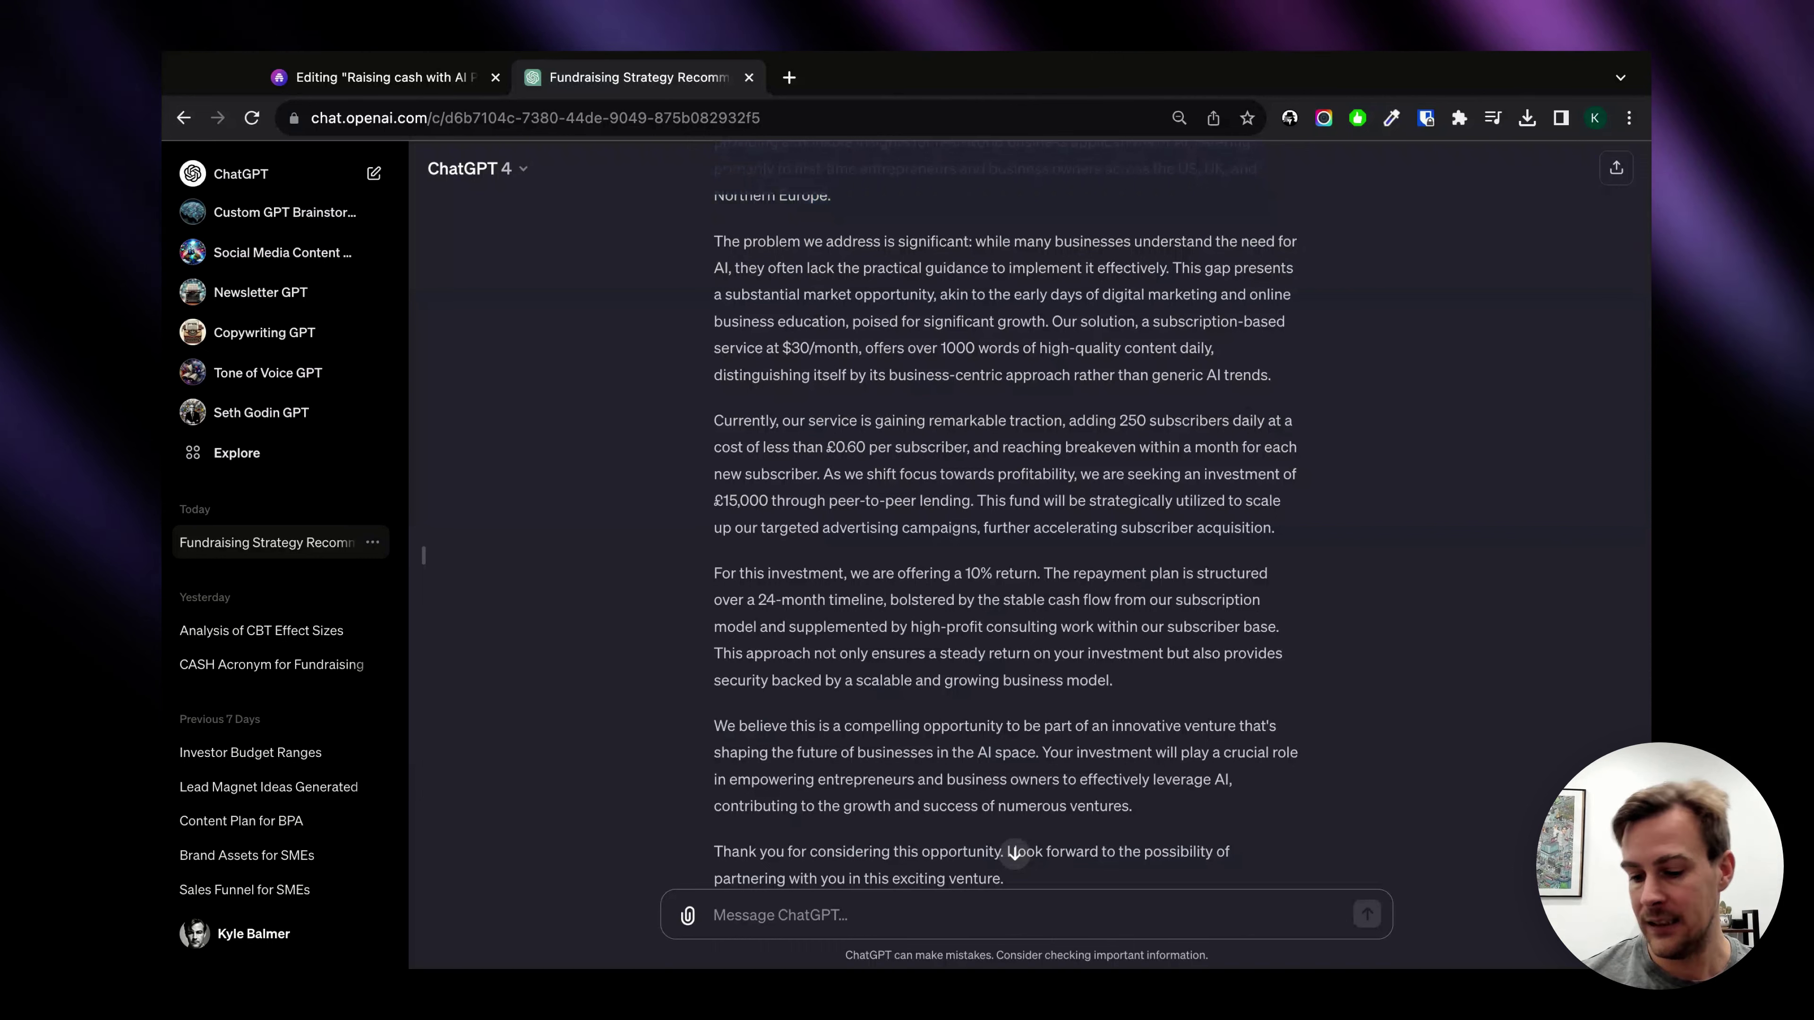
scroll(1000, 515, "down", 10)
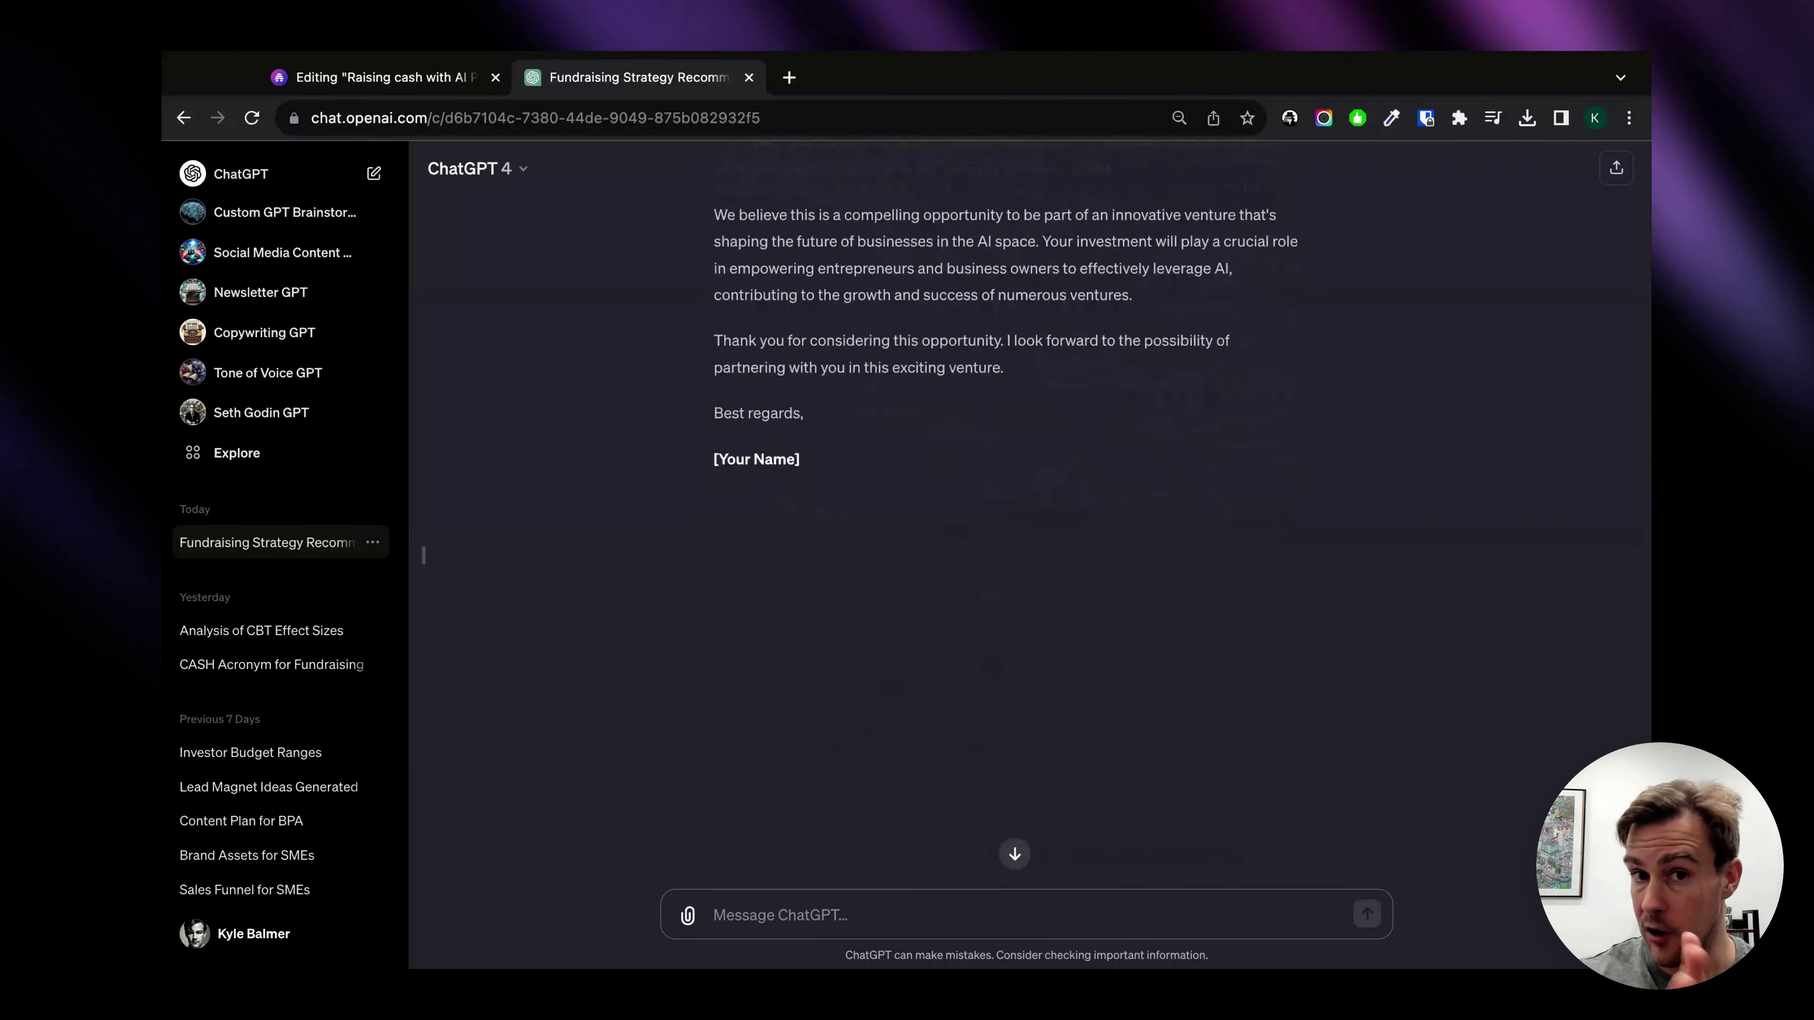
Return to the beehiiv draft and read from the one-pager example down to the VIP Area banner
key("ctrl+shift+Tab")
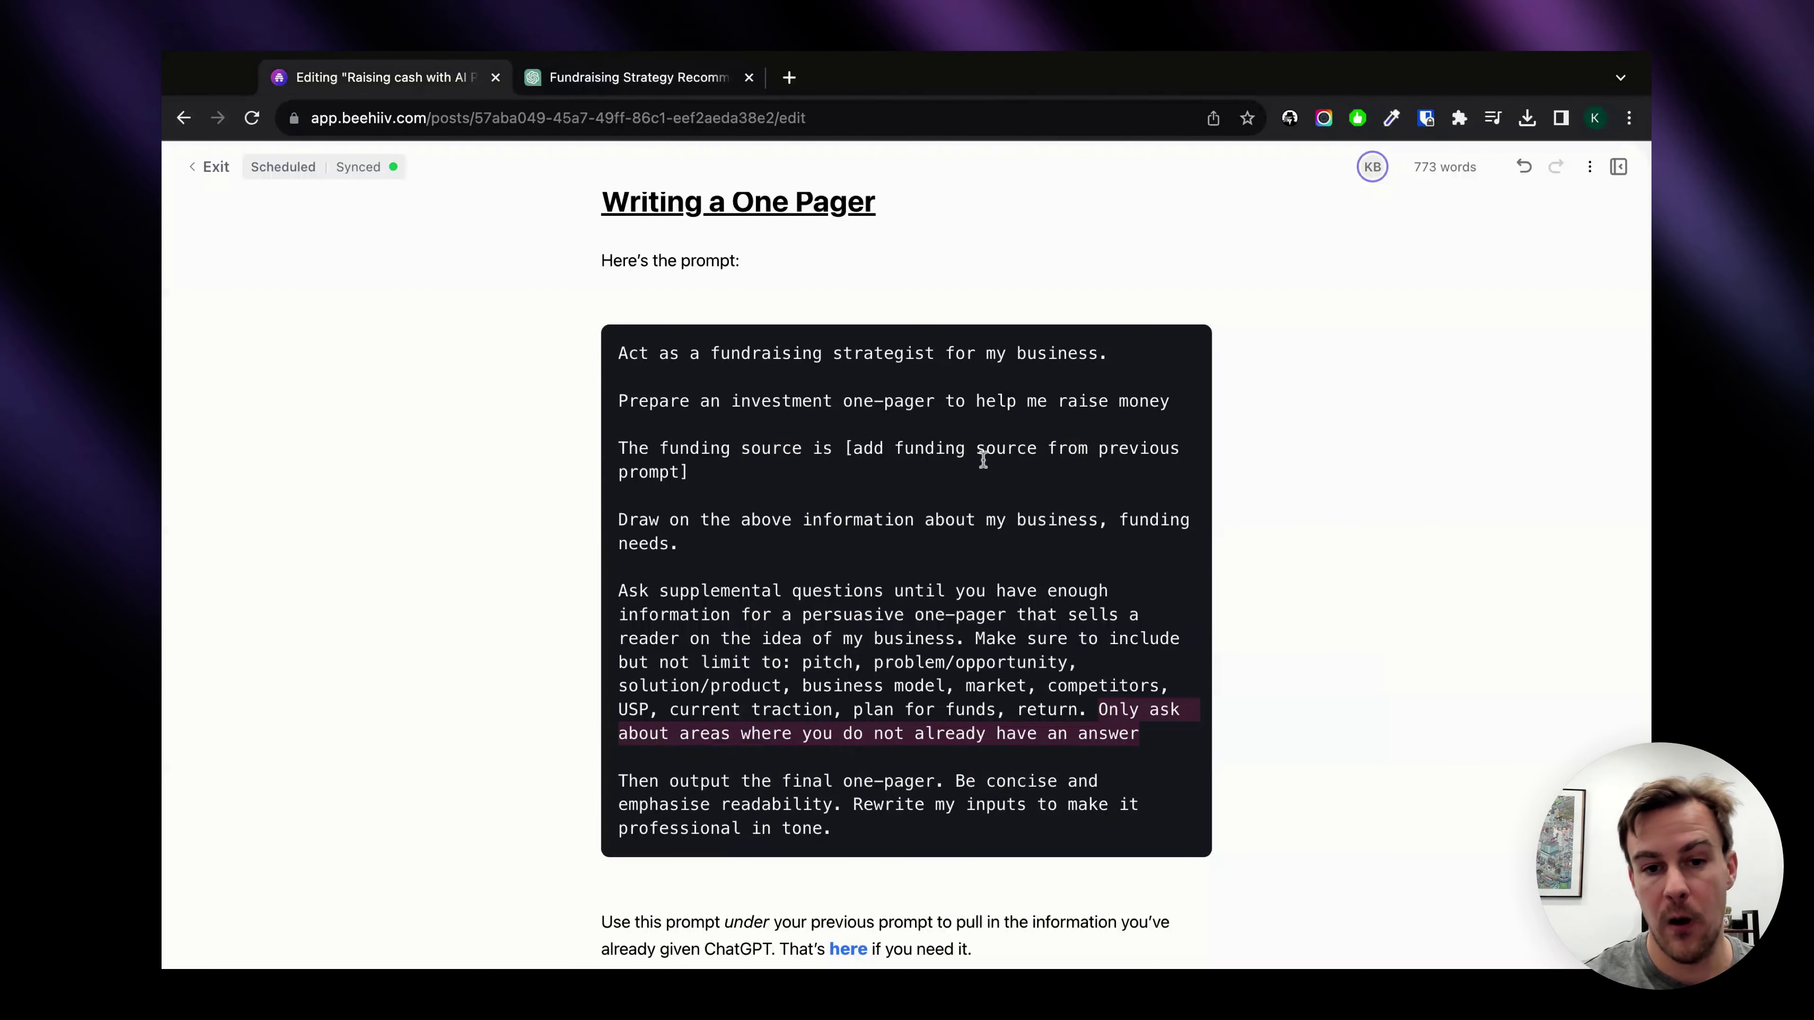
scroll(1290, 714, "down", 3)
scroll(1291, 714, "down", 3)
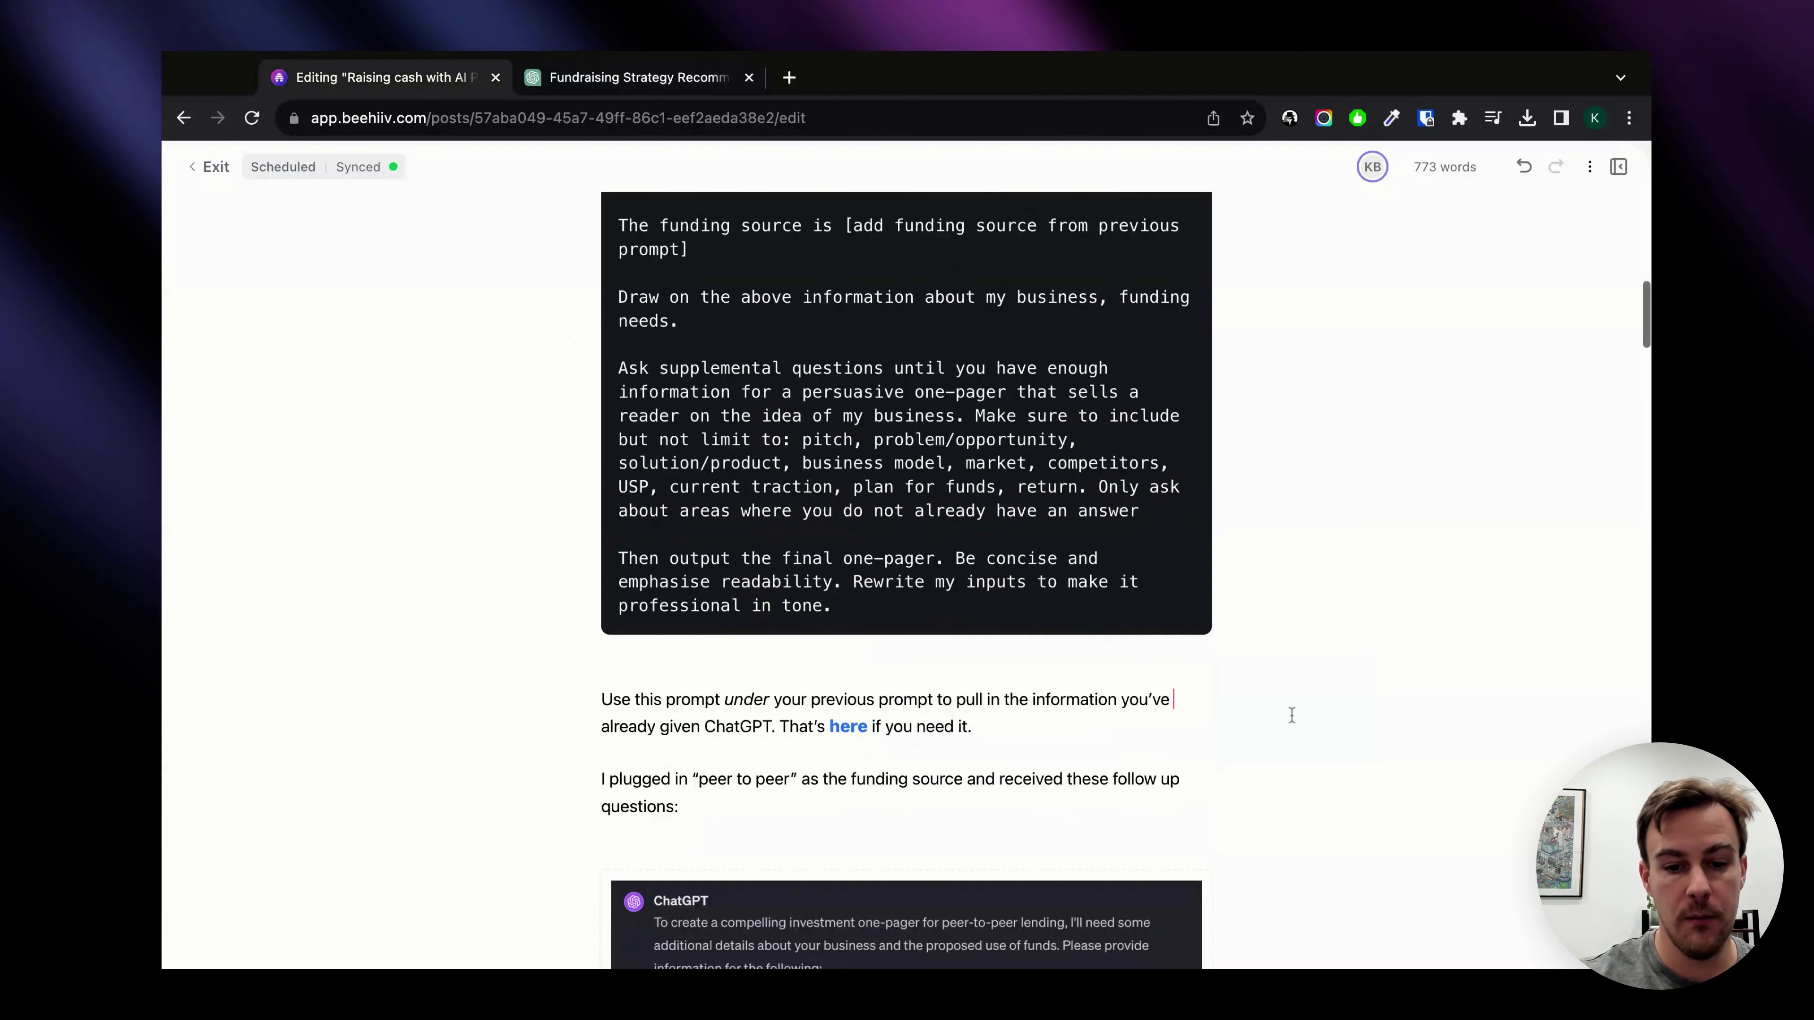
scroll(905, 572, "down", 5)
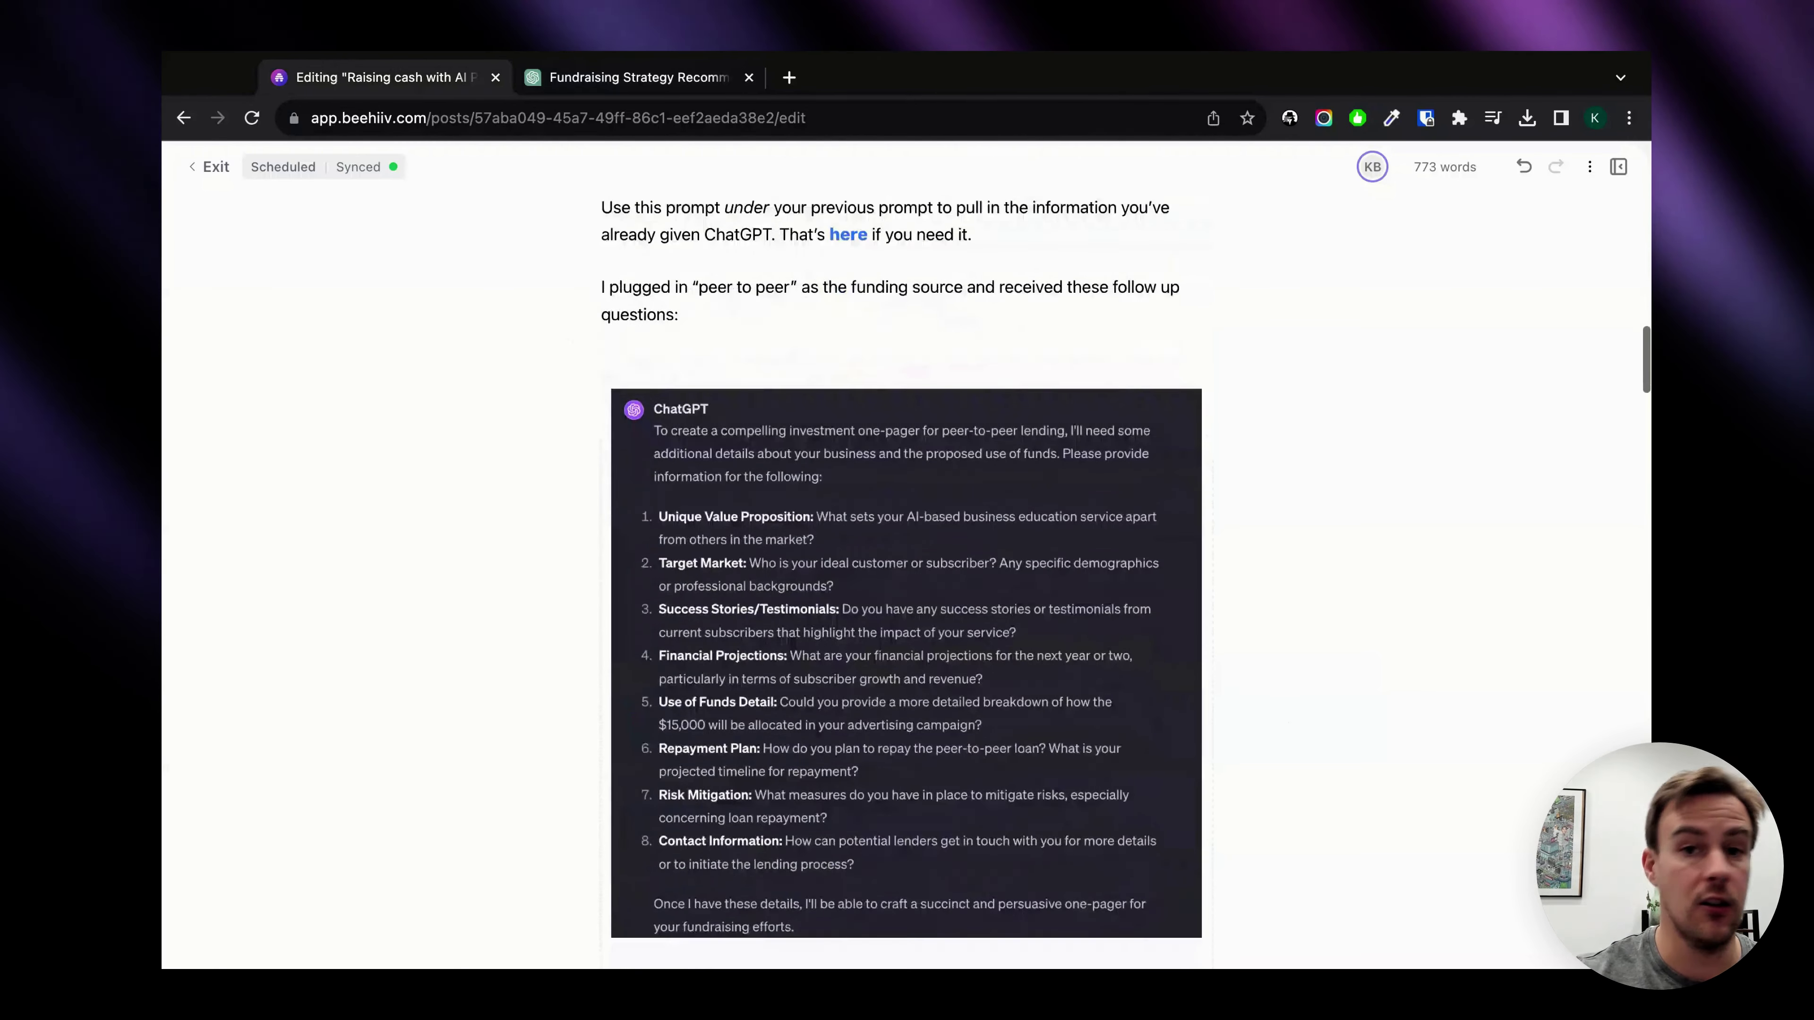
scroll(905, 571, "down", 10)
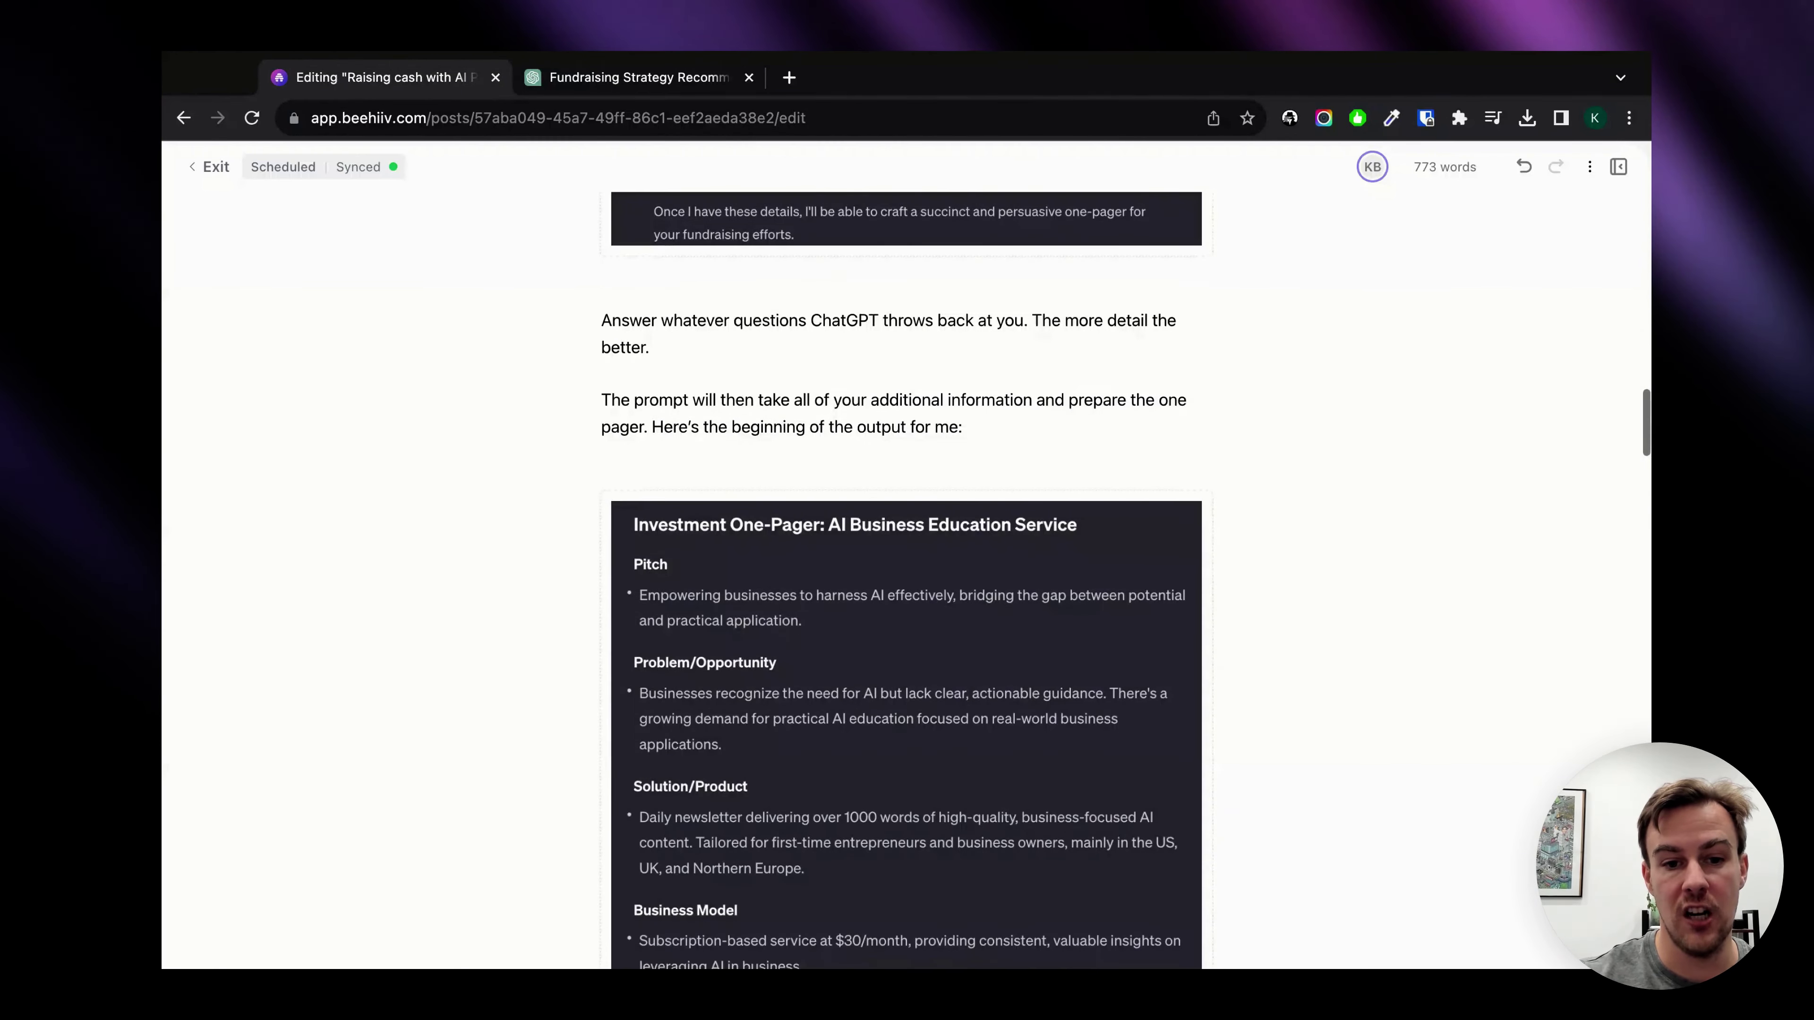
scroll(599, 393, "up", 1)
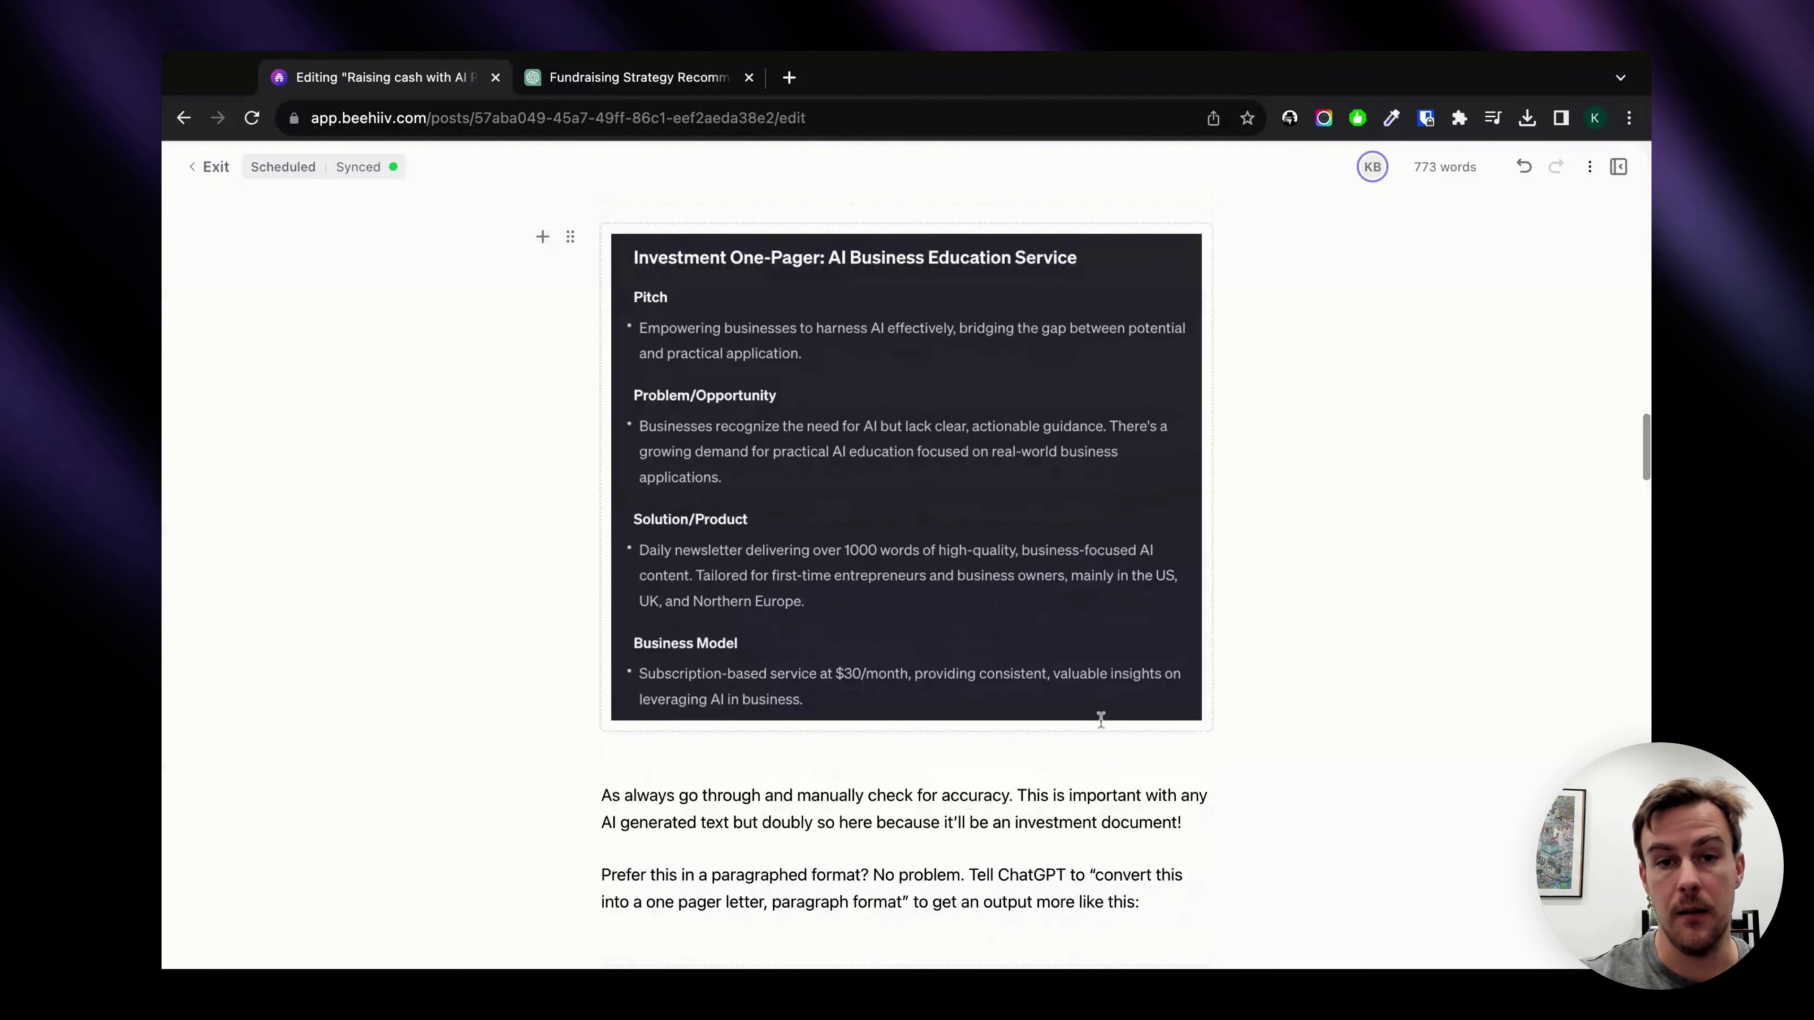
scroll(1101, 719, "down", 7)
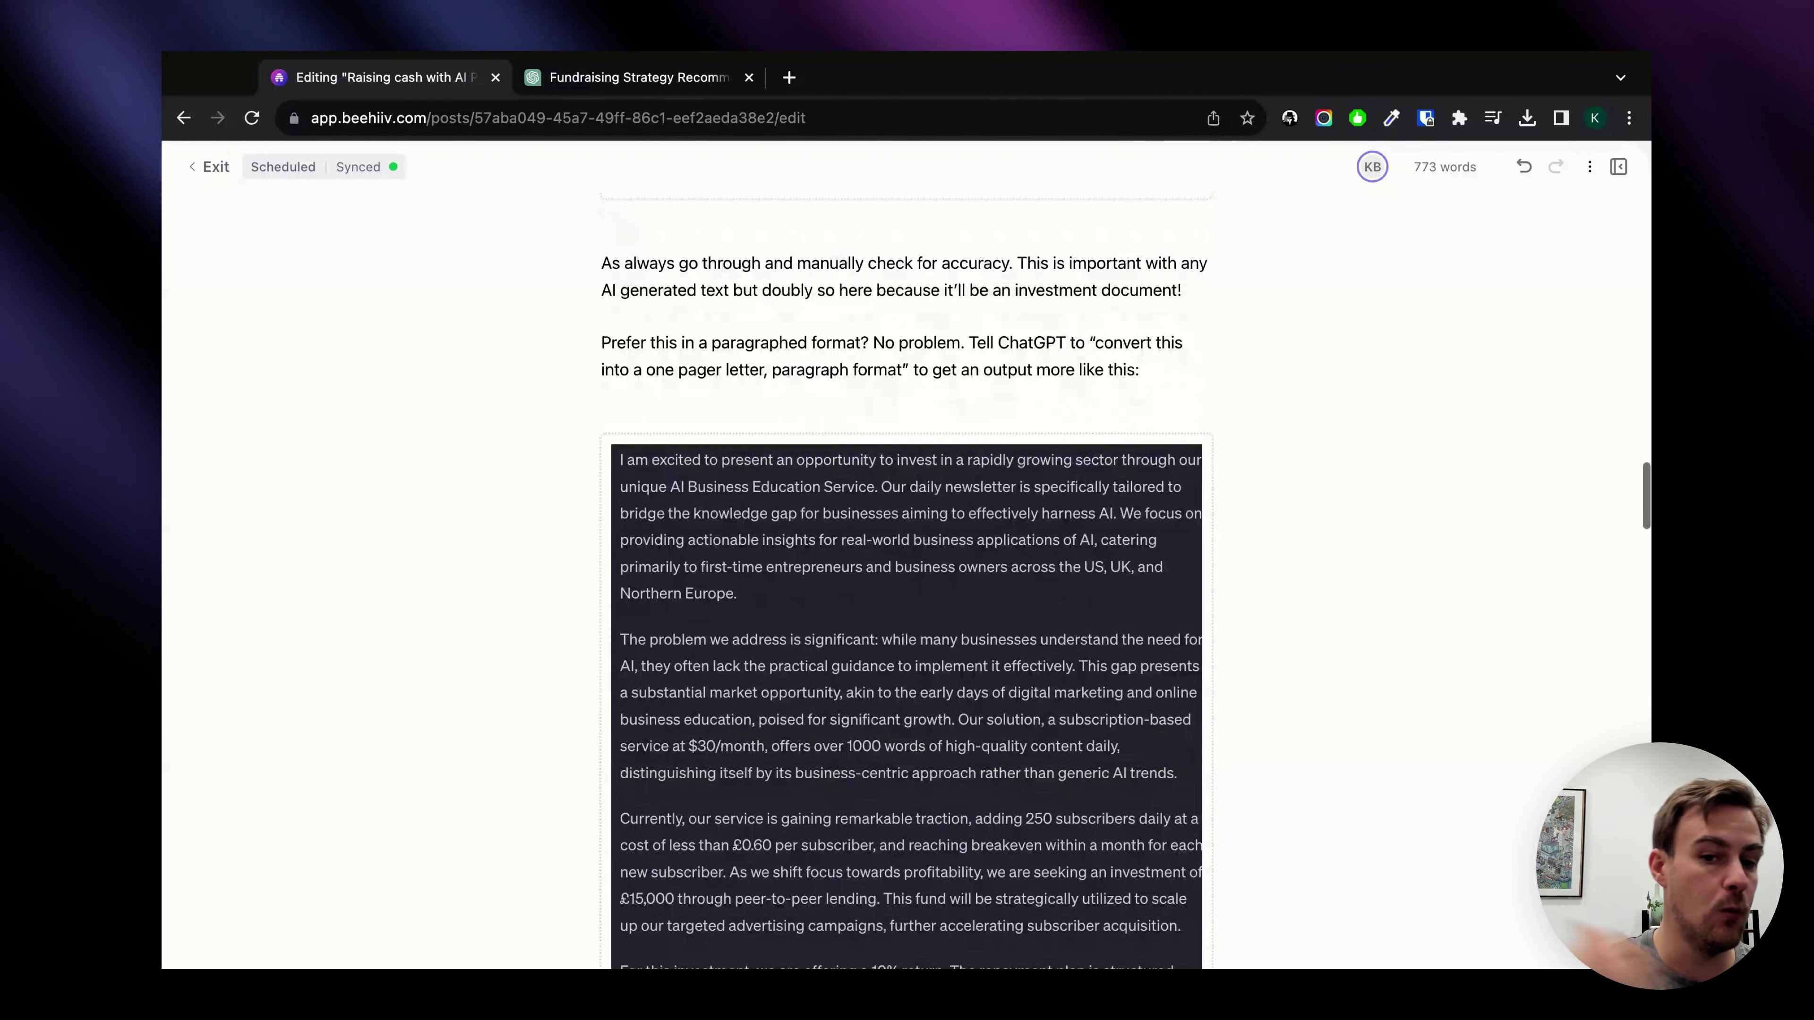
scroll(1100, 719, "down", 2)
scroll(906, 572, "down", 8)
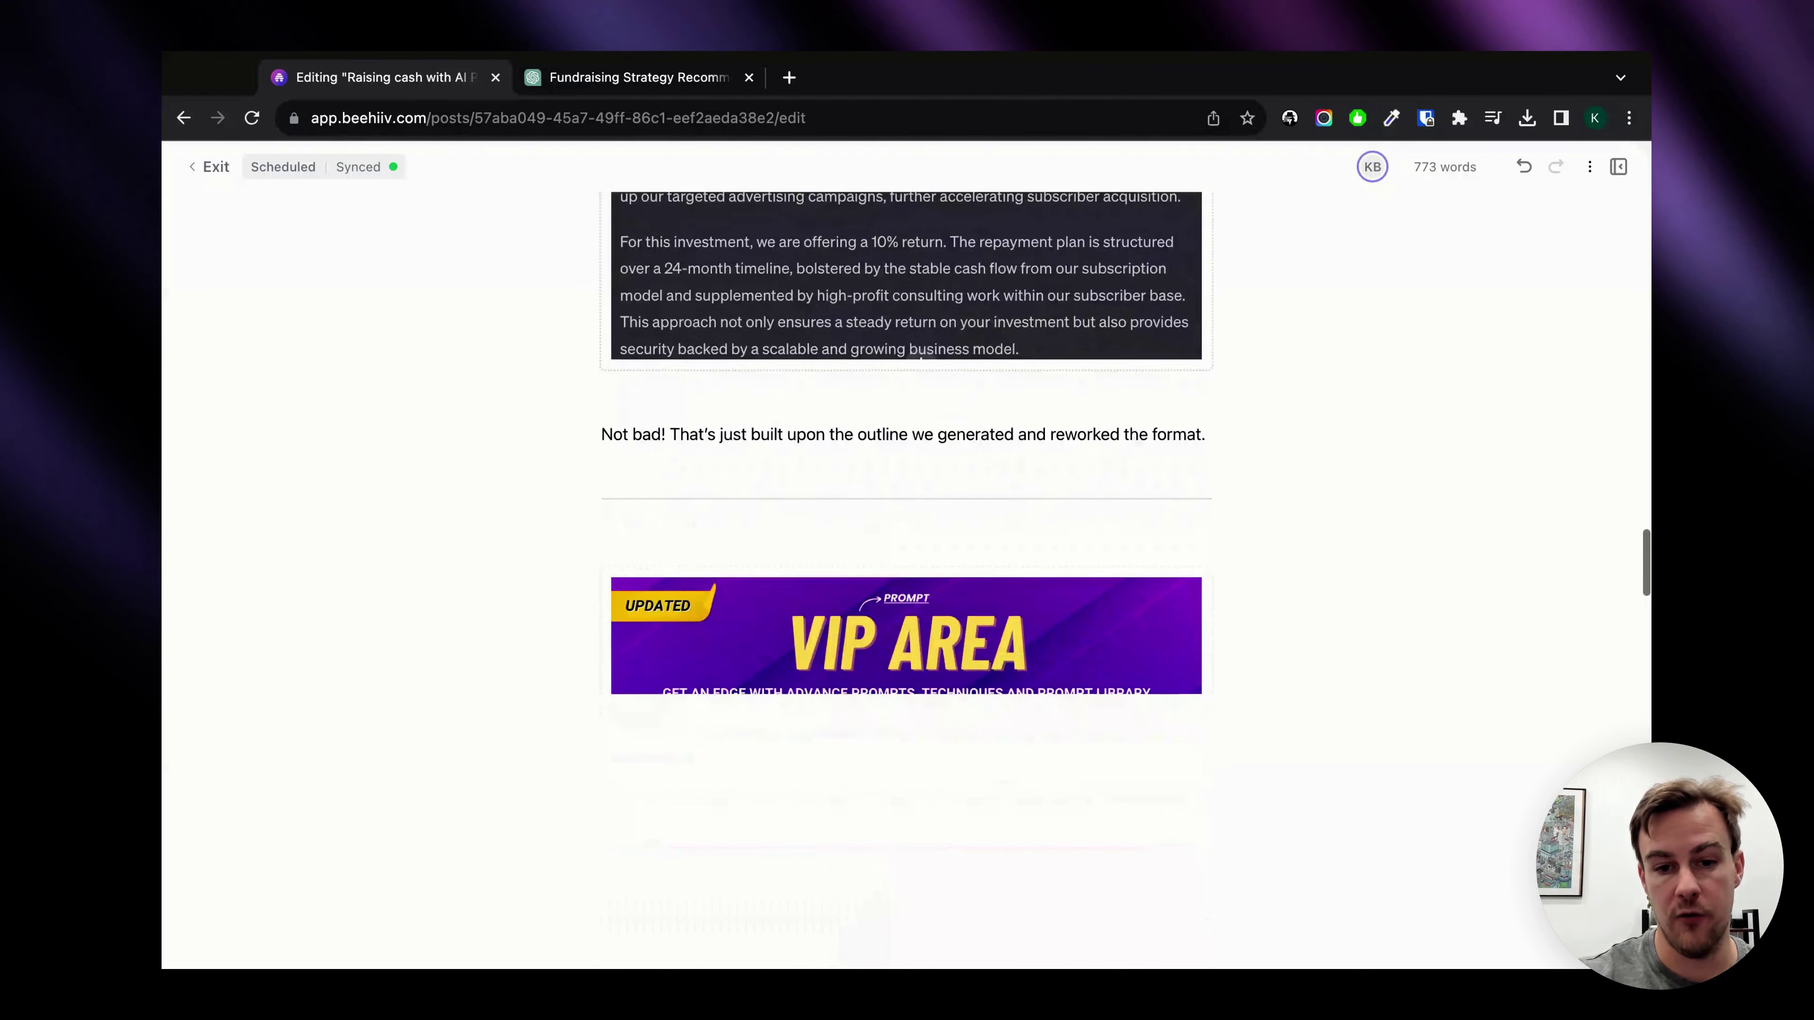
scroll(906, 572, "down", 1)
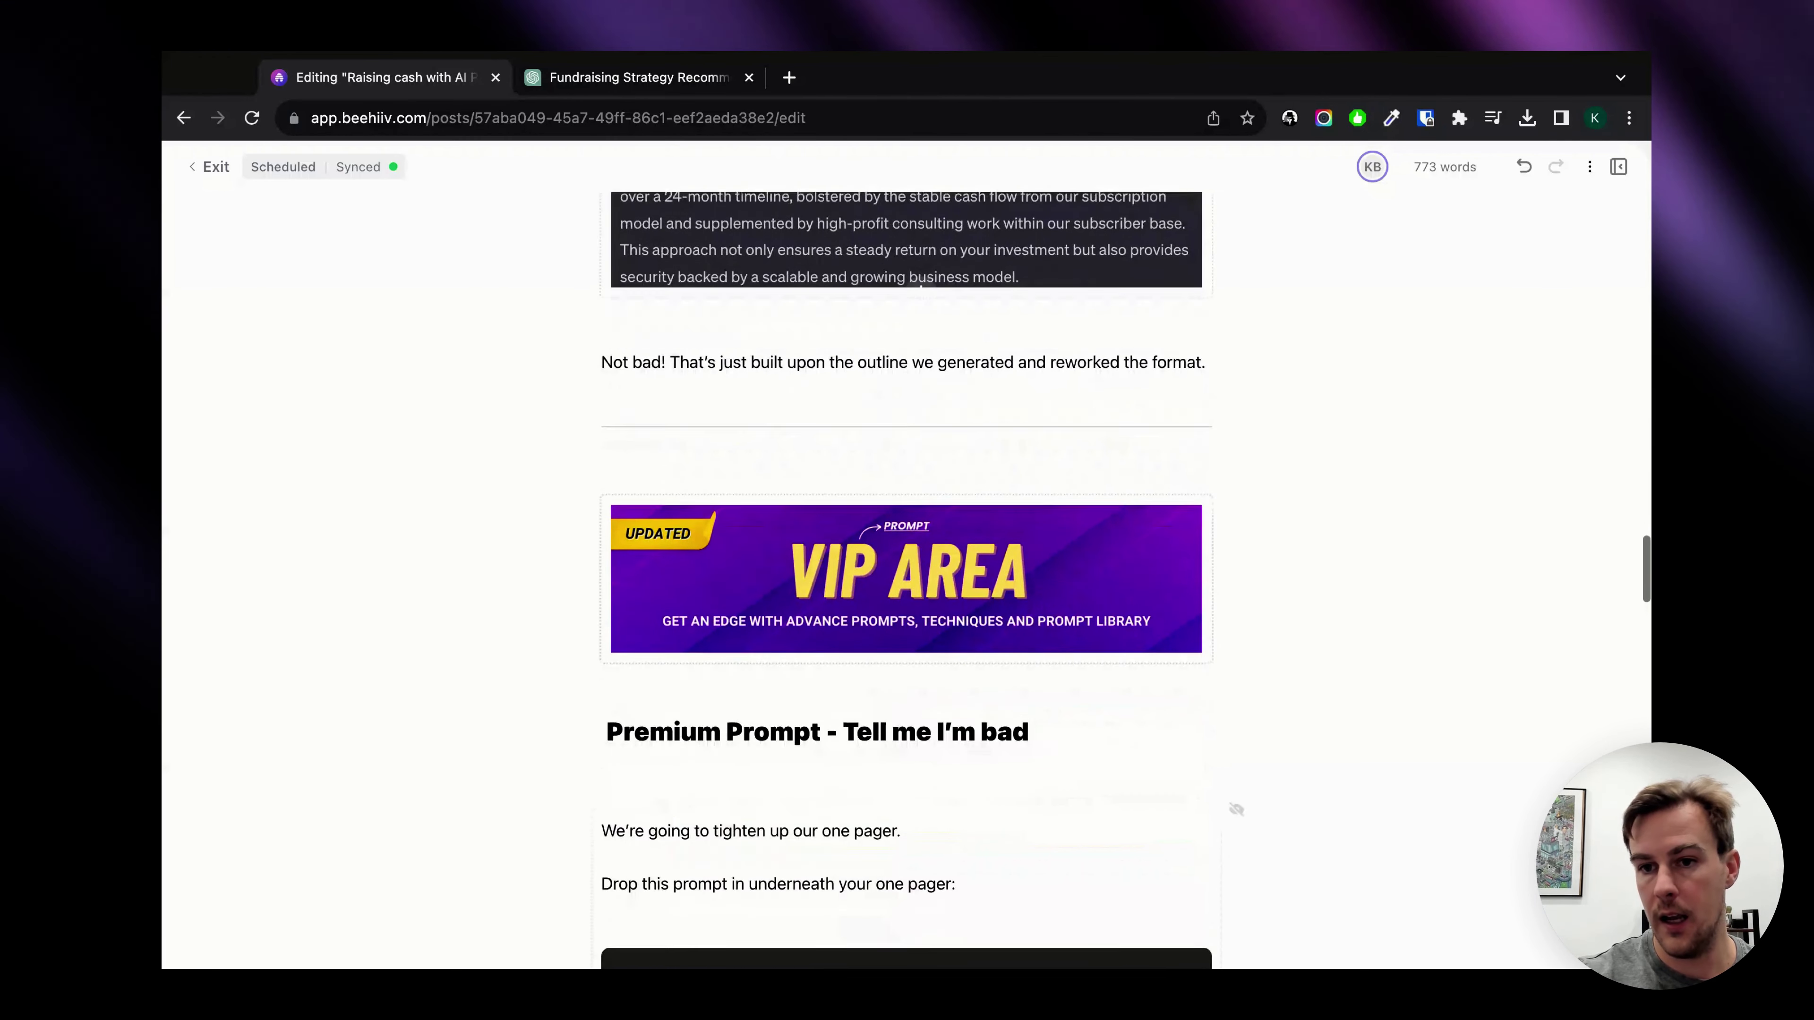
scroll(921, 293, "down", 4)
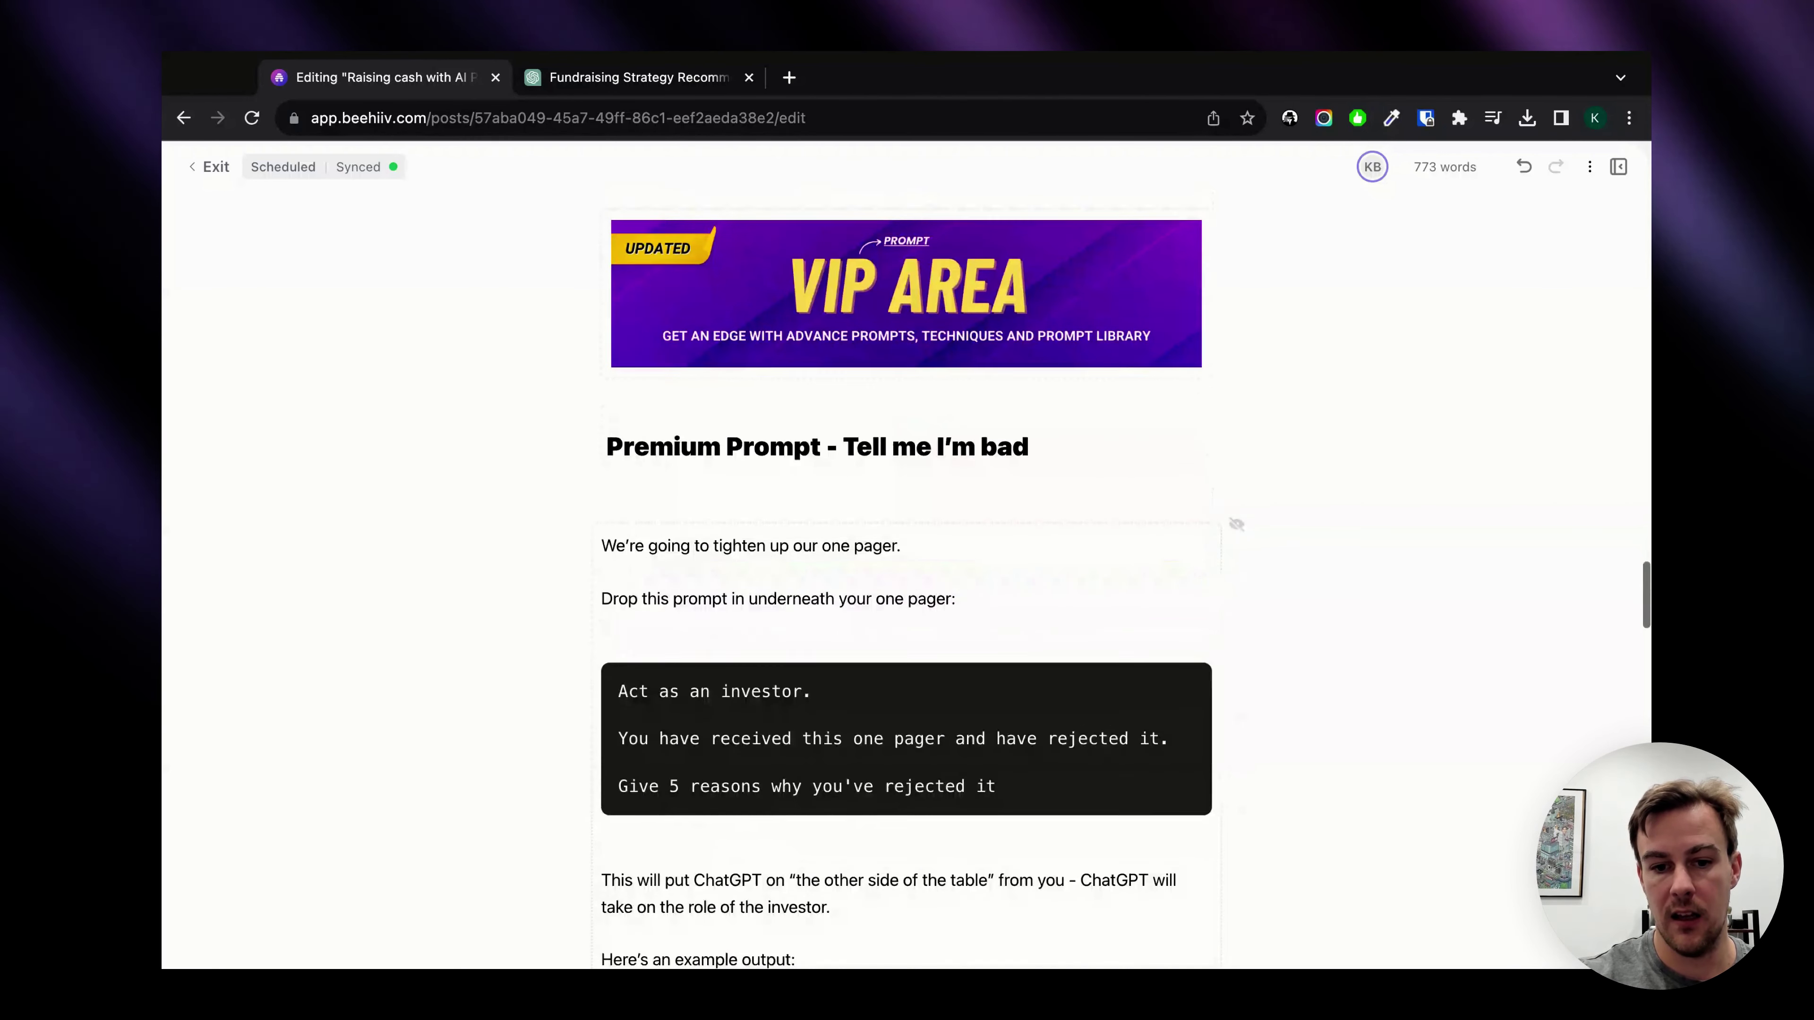
scroll(921, 293, "up", 20)
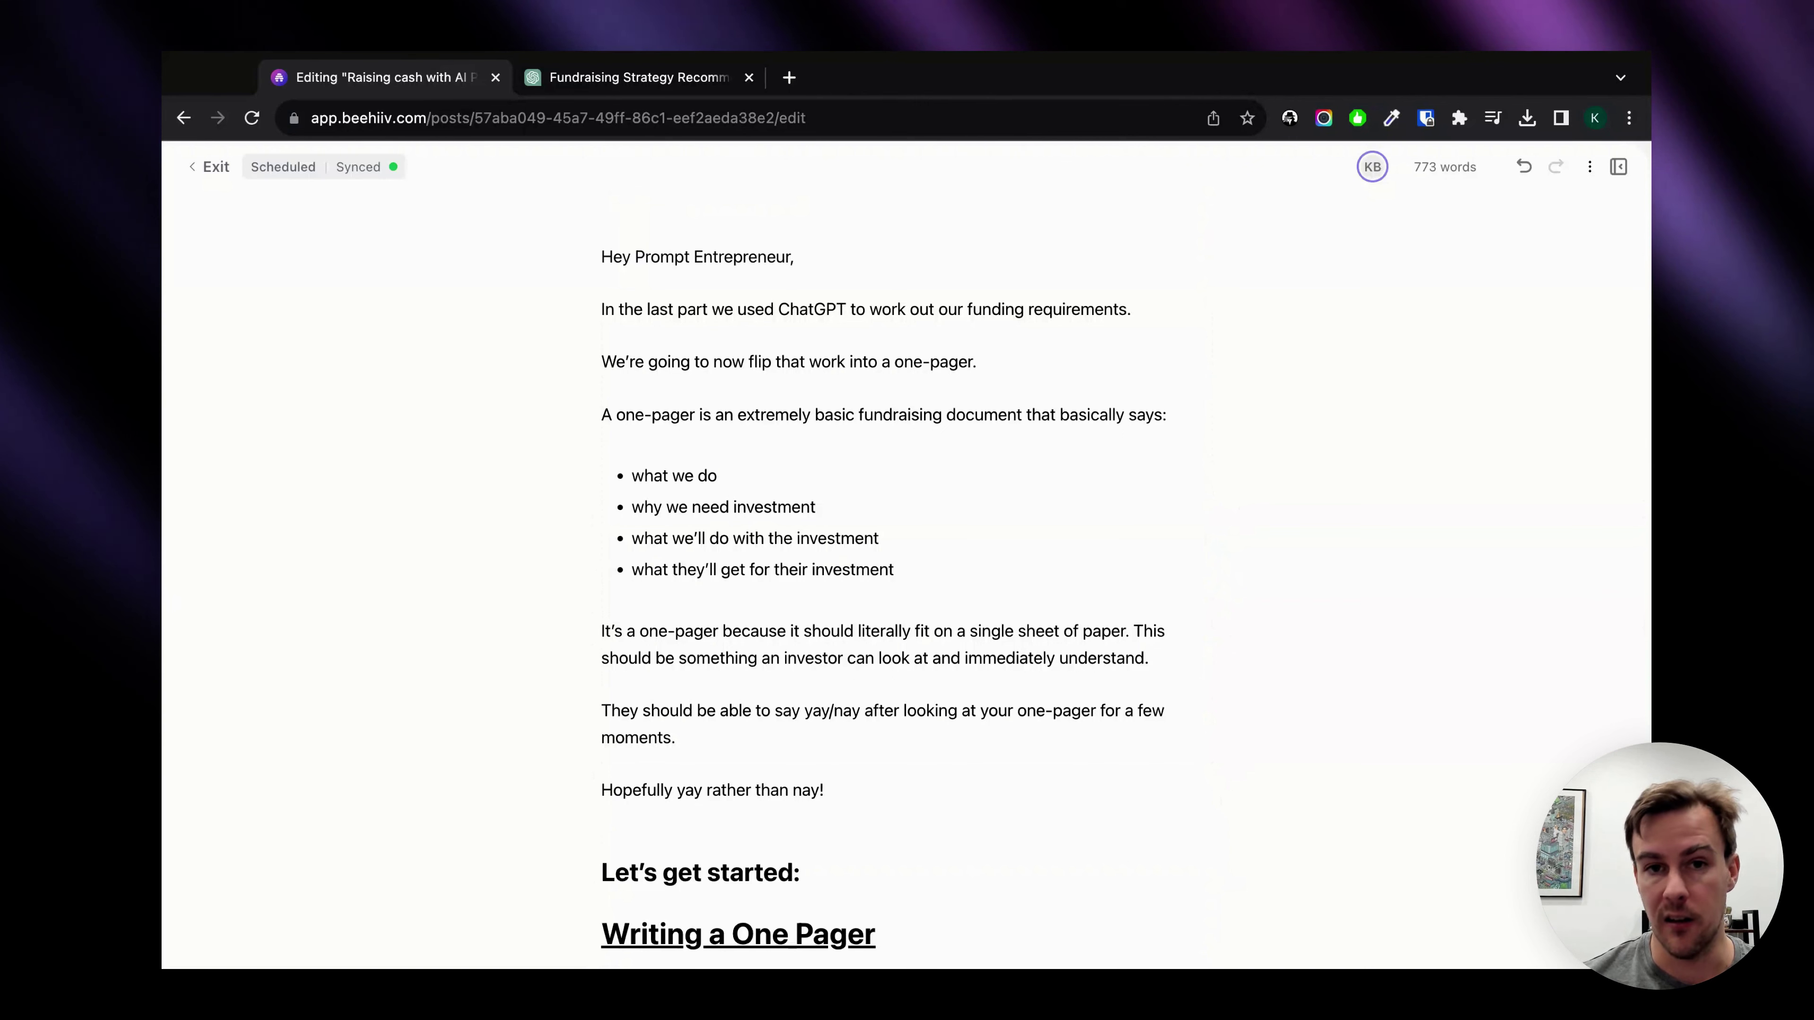
Scroll past the Join the VIP Area promo to the closing Part list and AI Business Academy box
scroll(907, 571, "down", 1)
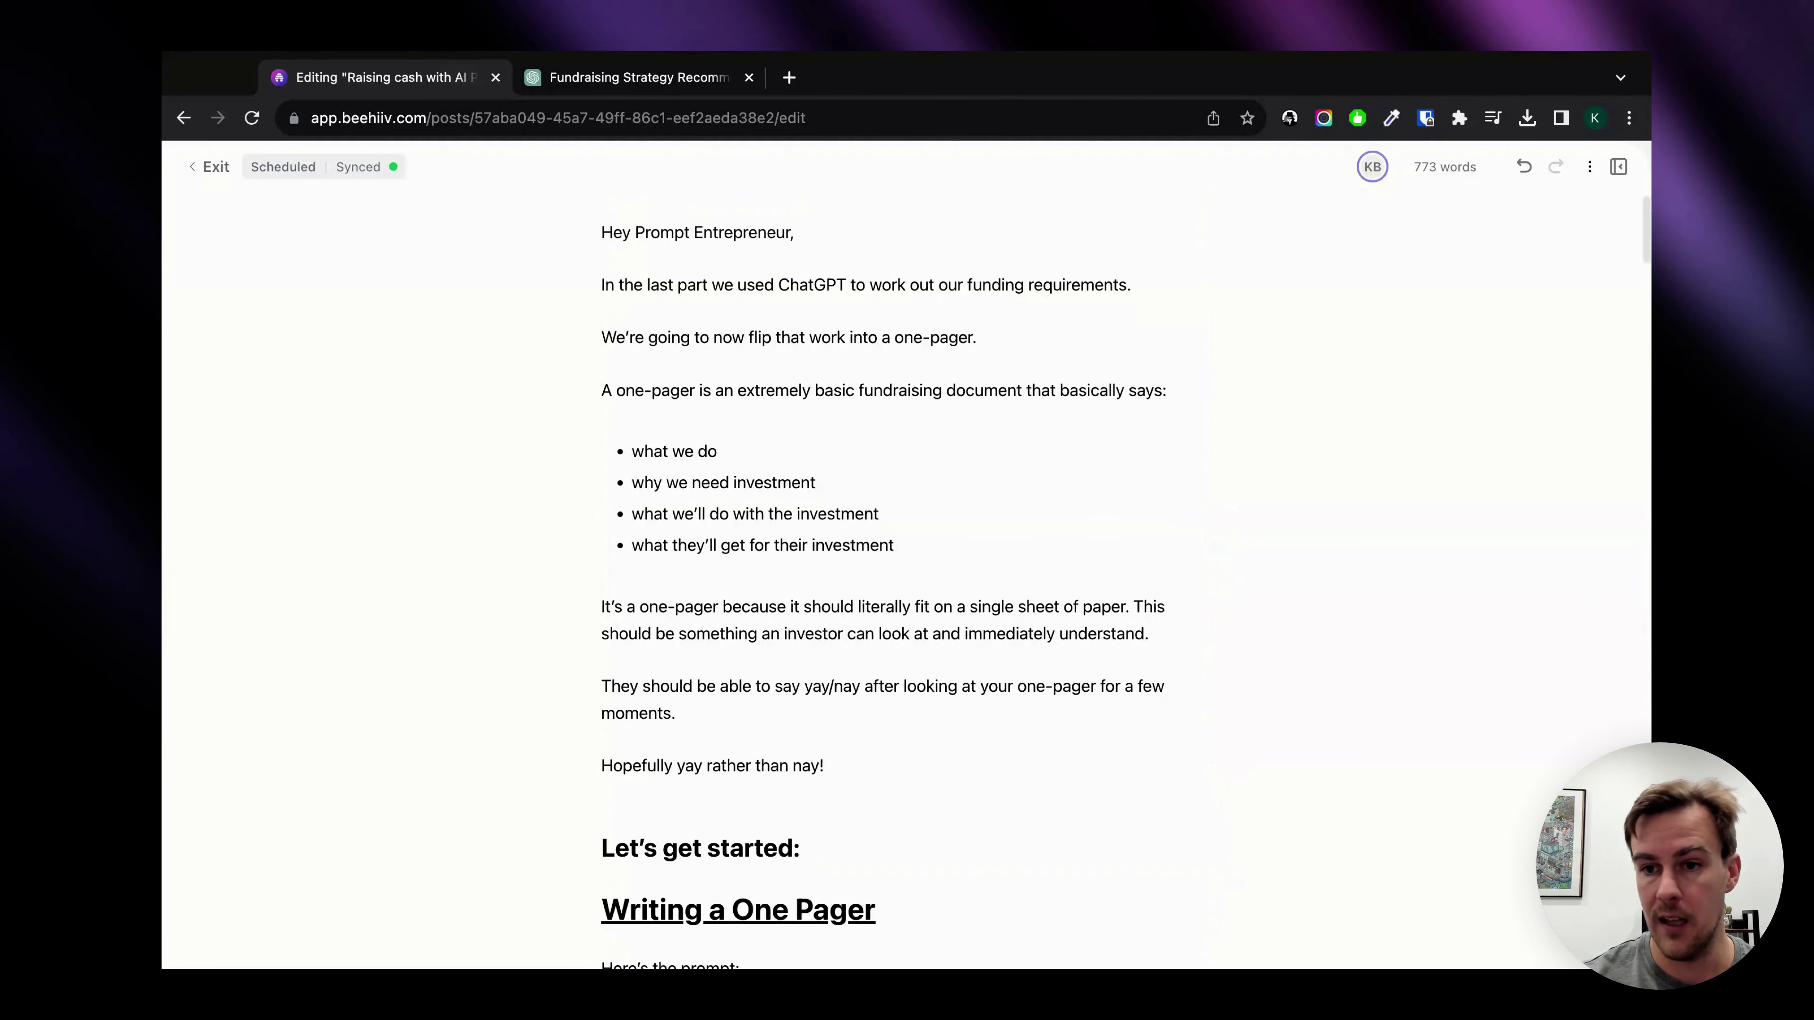
scroll(907, 572, "down", 15)
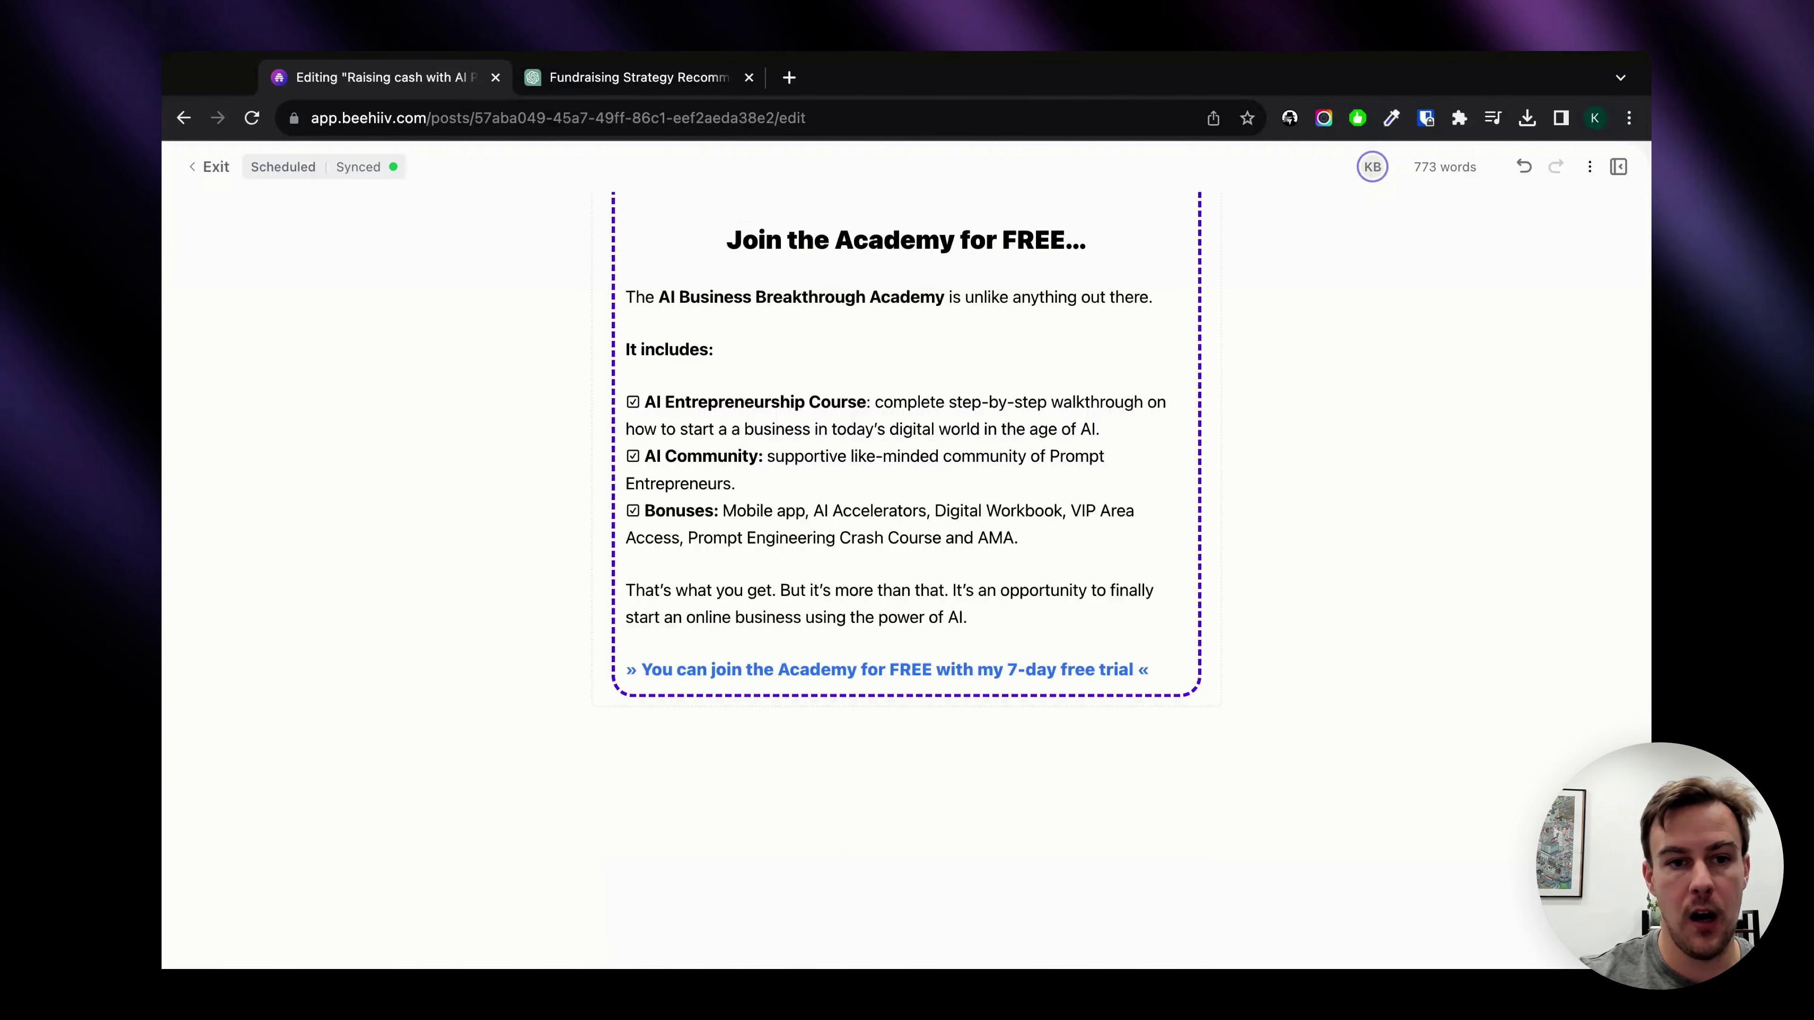
scroll(906, 571, "up", 10)
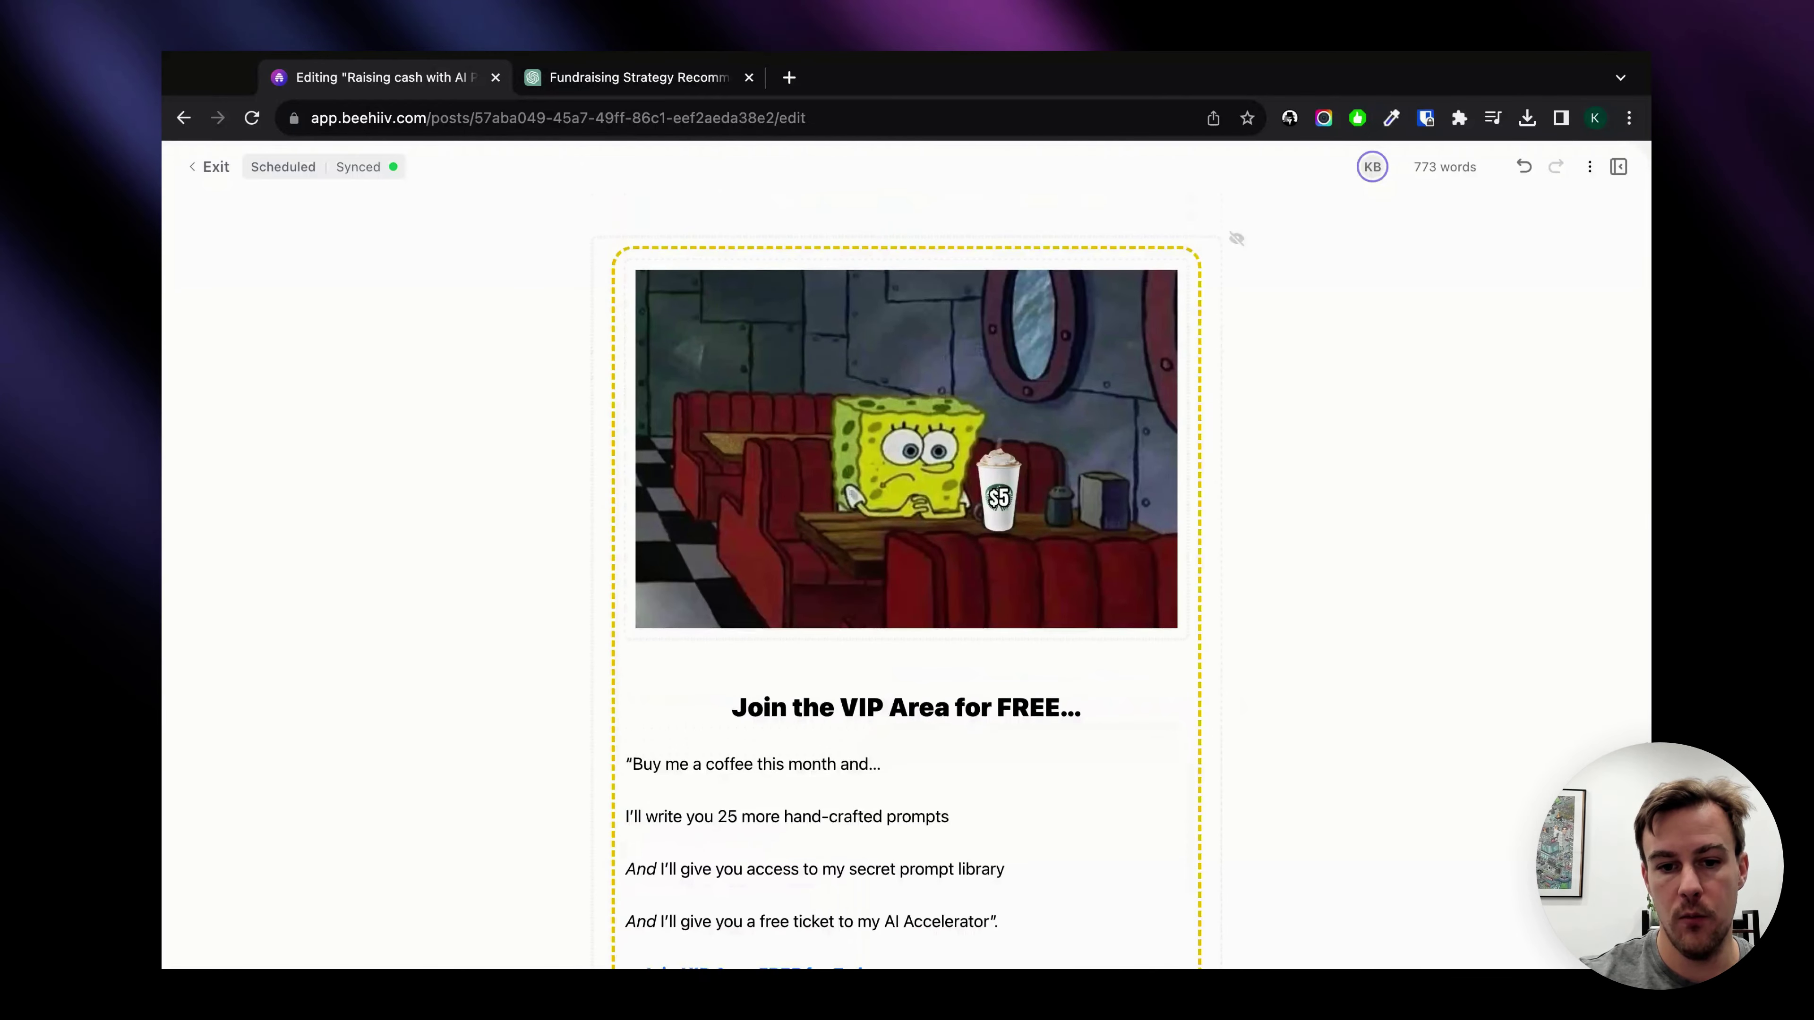
scroll(907, 571, "up", 10)
scroll(906, 571, "down", 5)
scroll(907, 571, "down", 10)
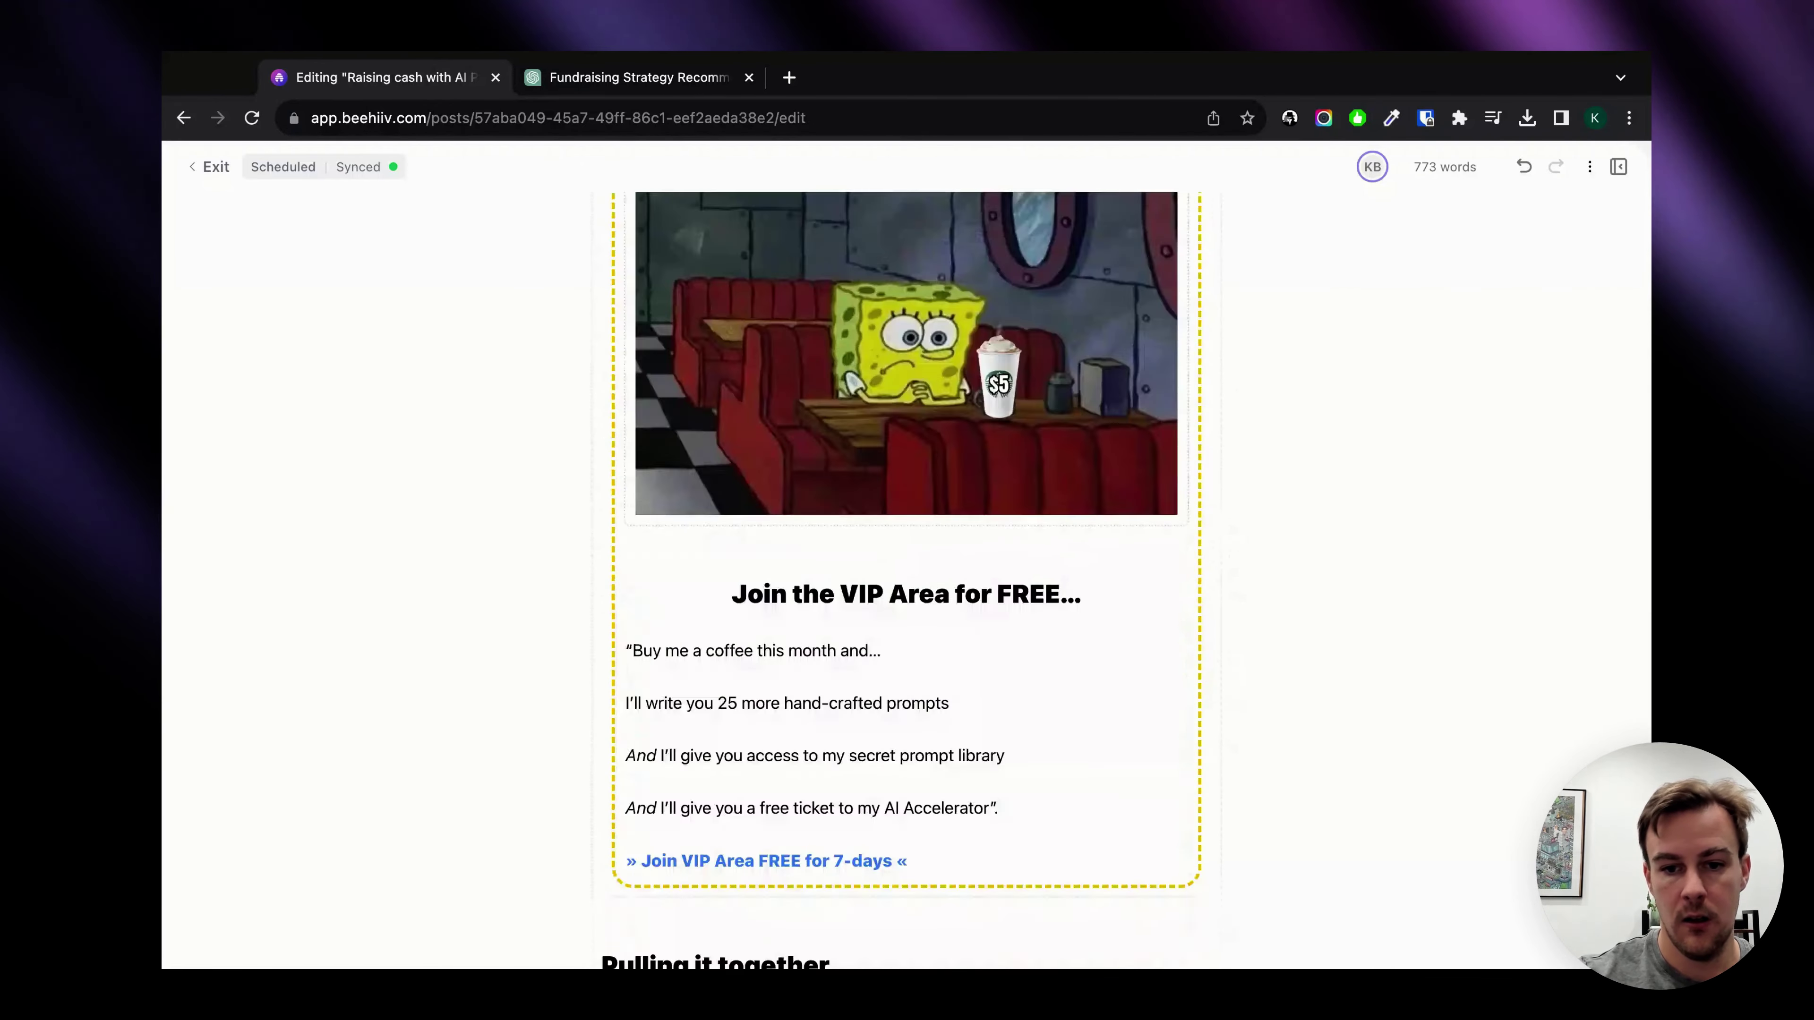